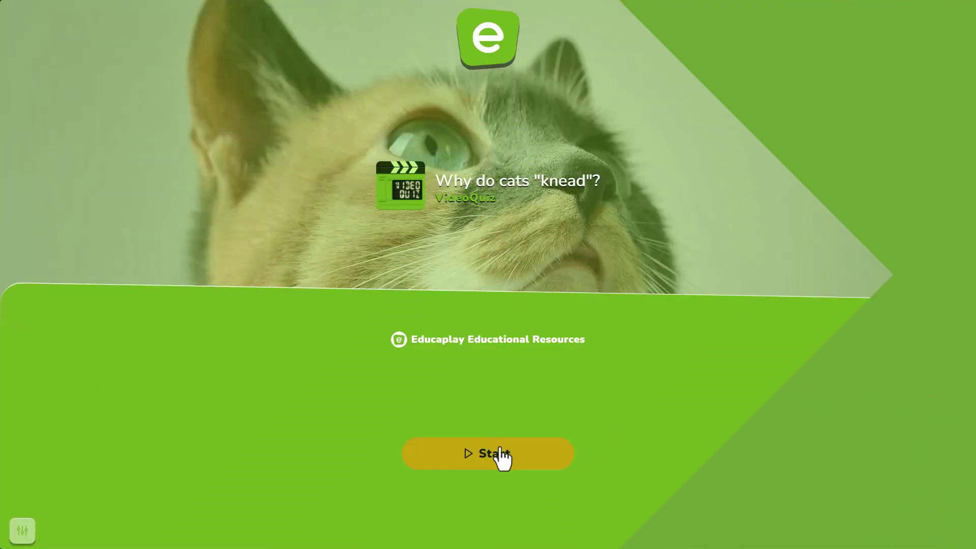
# Step: Play the kneading quiz preview, answer its question, and add the kneading YouTube video
pyautogui.click(498, 455)
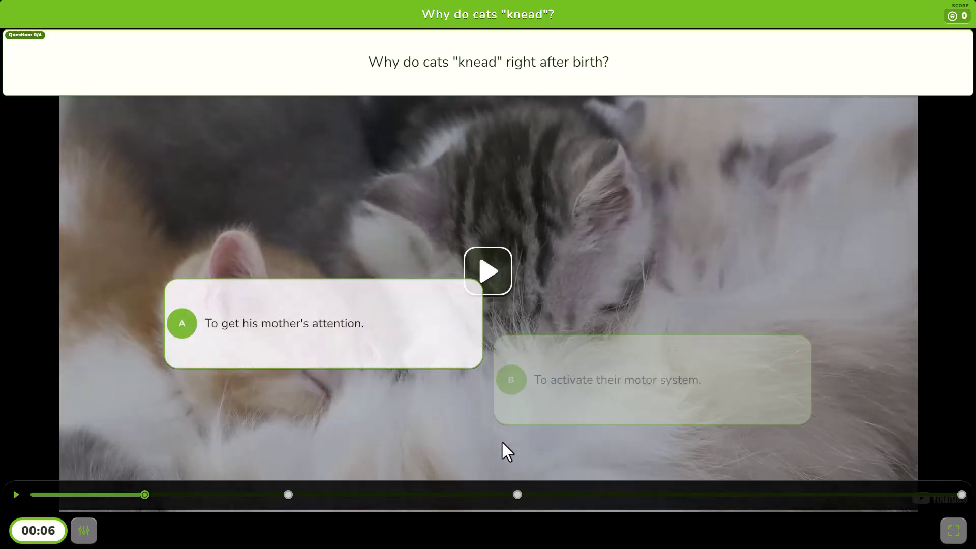
pyautogui.click(308, 414)
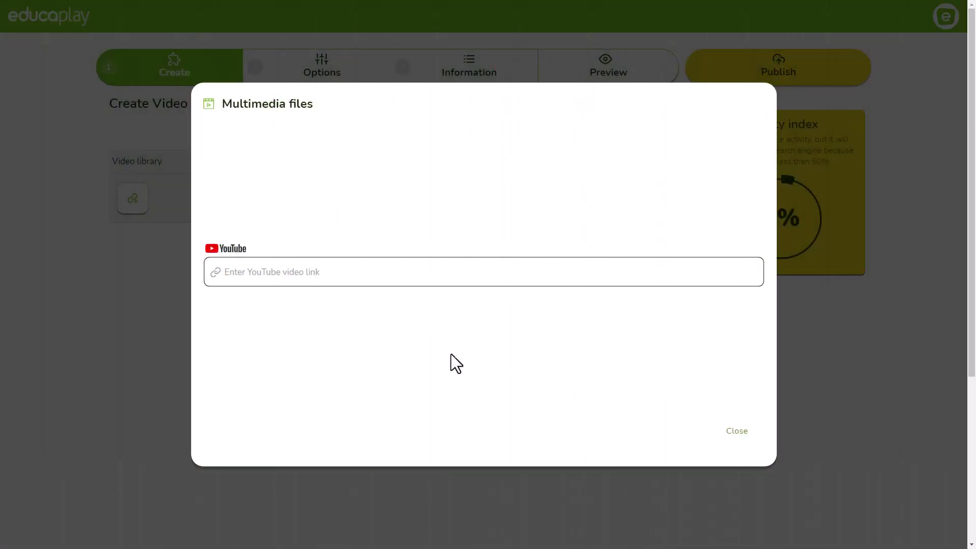
pyautogui.click(352, 273)
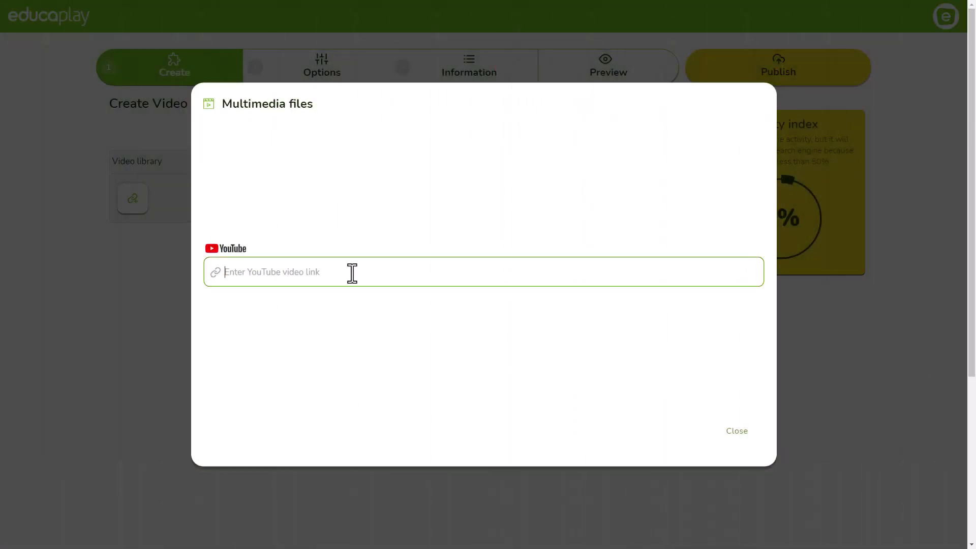
pyautogui.write('https://youtu.be/erENJoR0c7Y')
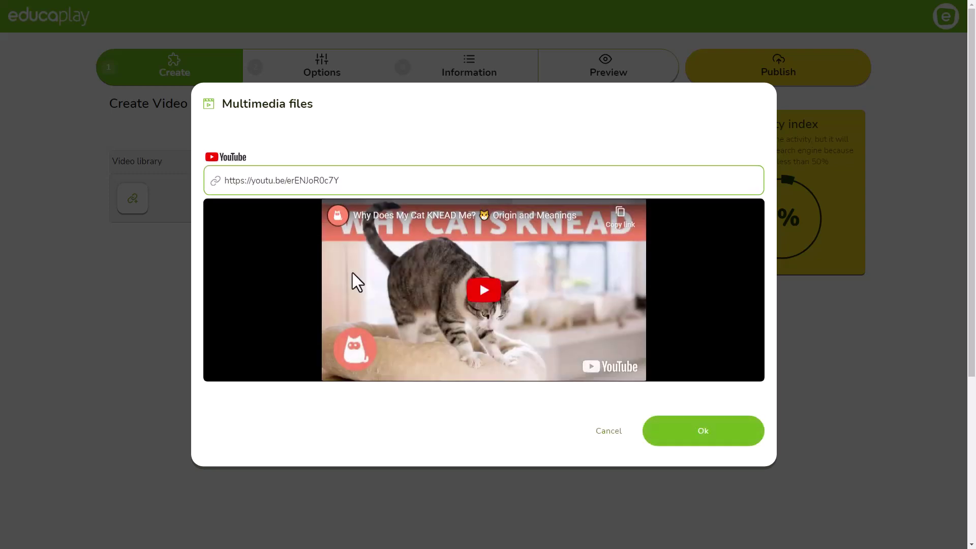
pyautogui.click(709, 434)
# Step: Add a question at 00:00:35 asking 'Why do cats "knead" right after birth', then preview the quiz
pyautogui.moveTo(143, 402)
pyautogui.mouseDown()
pyautogui.moveTo(203, 398)
pyautogui.moveTo(226, 386)
pyautogui.mouseUp()
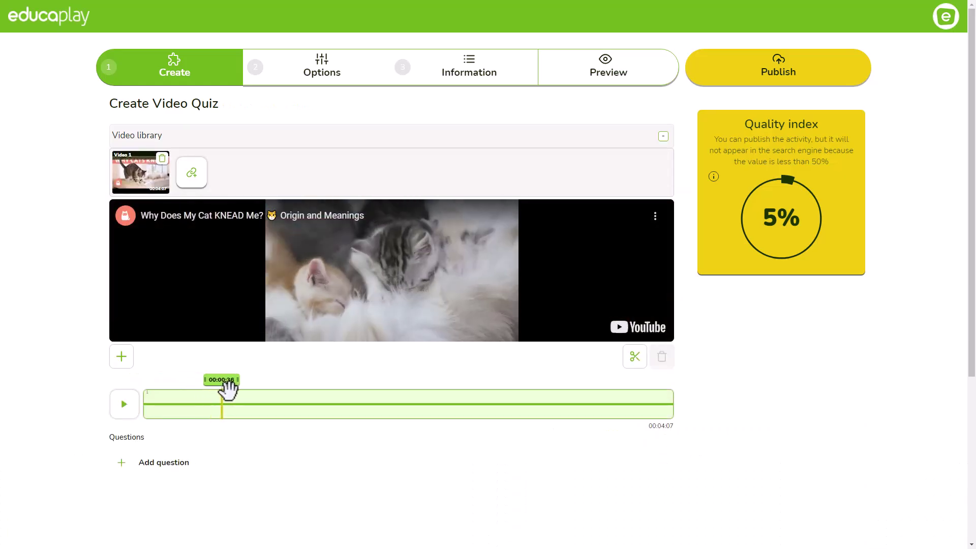
pyautogui.click(172, 464)
pyautogui.scroll(-10, 218, 399)
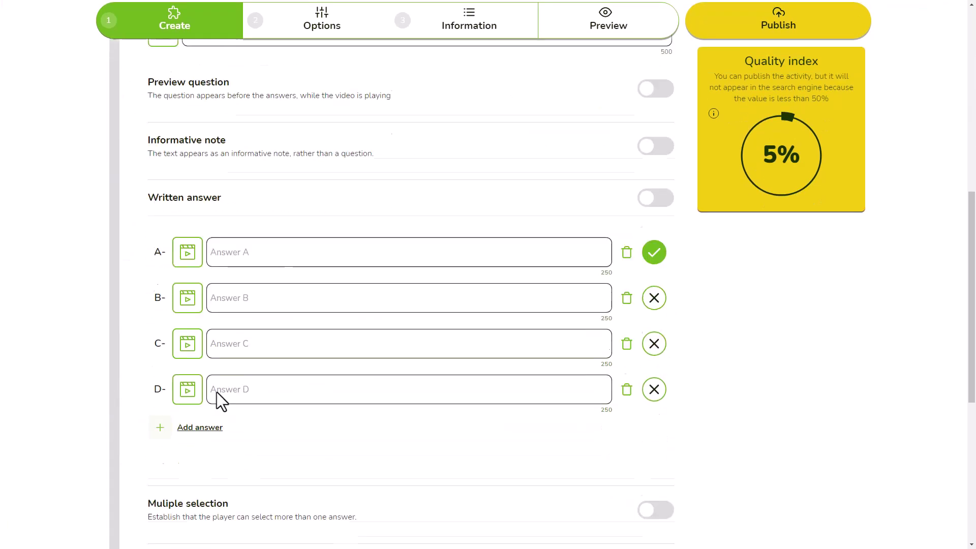
pyautogui.scroll(3, 284, 224)
pyautogui.click(259, 211)
pyautogui.write('Why do cats "knead" right after birth?')
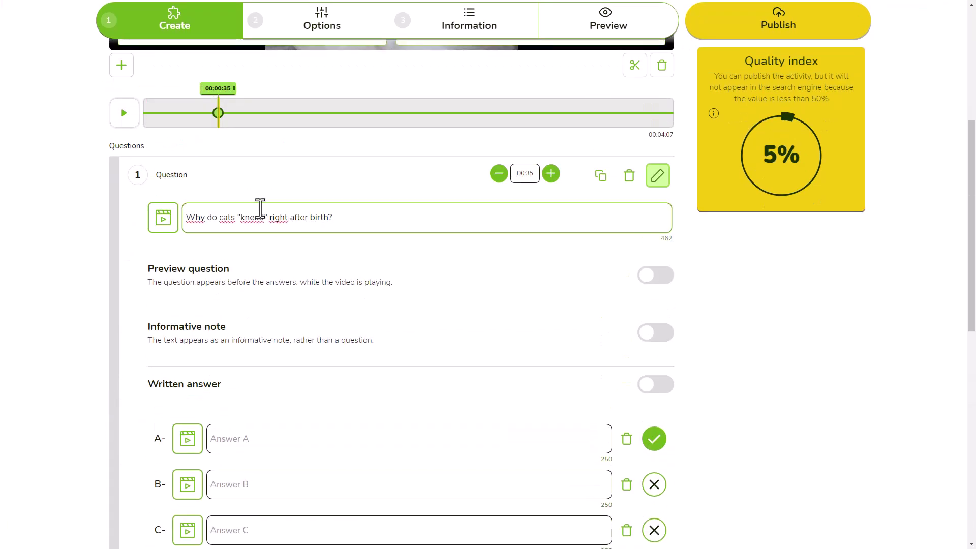
pyautogui.click(163, 217)
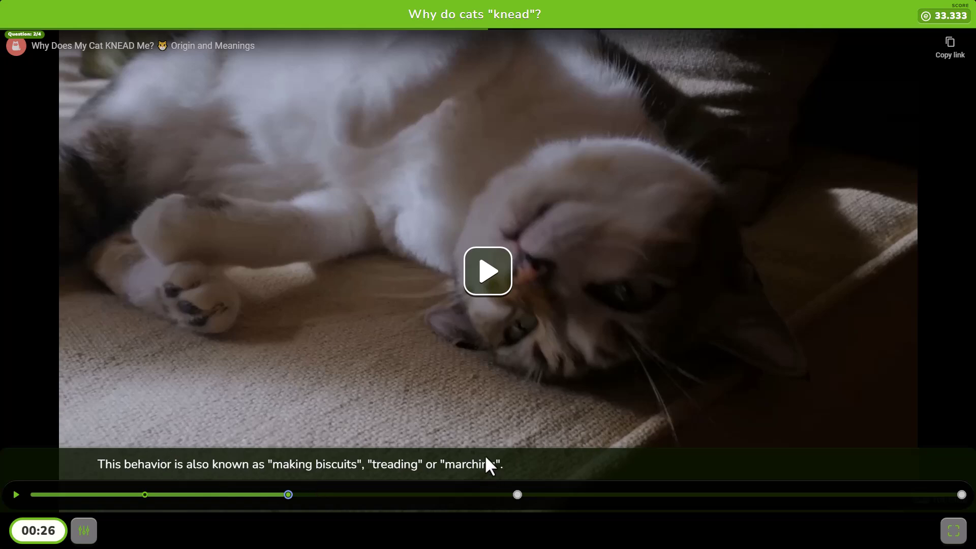
pyautogui.click(473, 391)
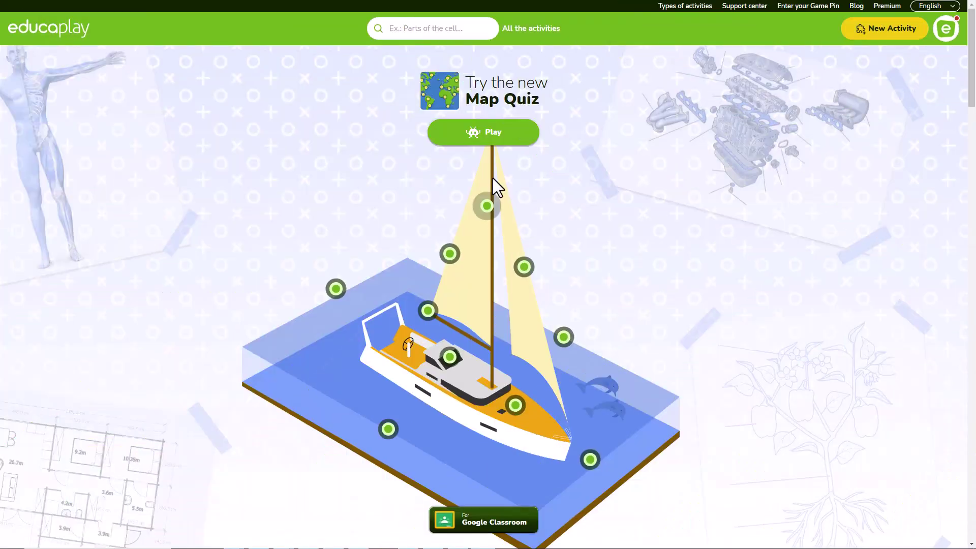
# Step: Create a new activity of type Video Quiz to open its Multimedia files dialog
pyautogui.click(880, 39)
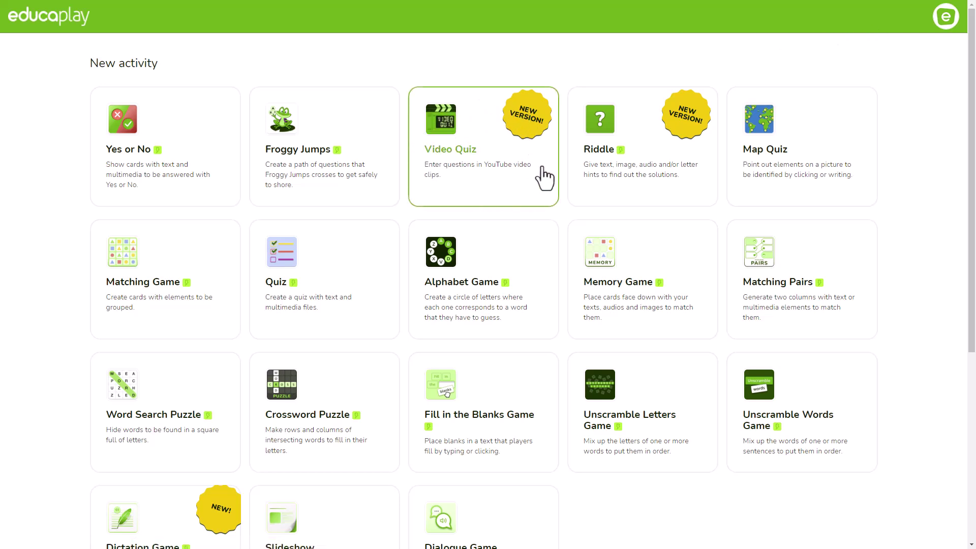
pyautogui.click(487, 157)
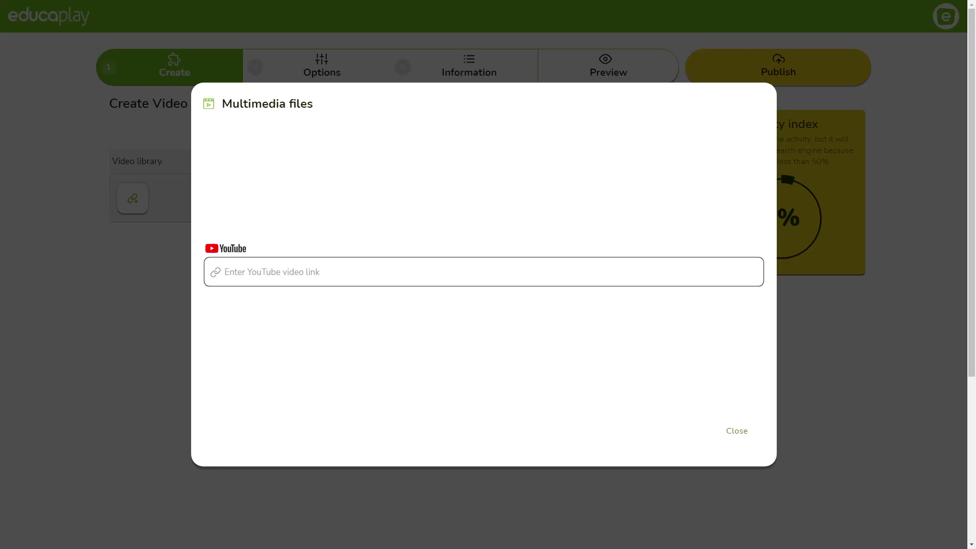
# Step: Paste the Maine Coon YouTube link and add the 6:19 video to the library
pyautogui.click(268, 272)
pyautogui.write('https://youtu.be/weebcQPRGUE')
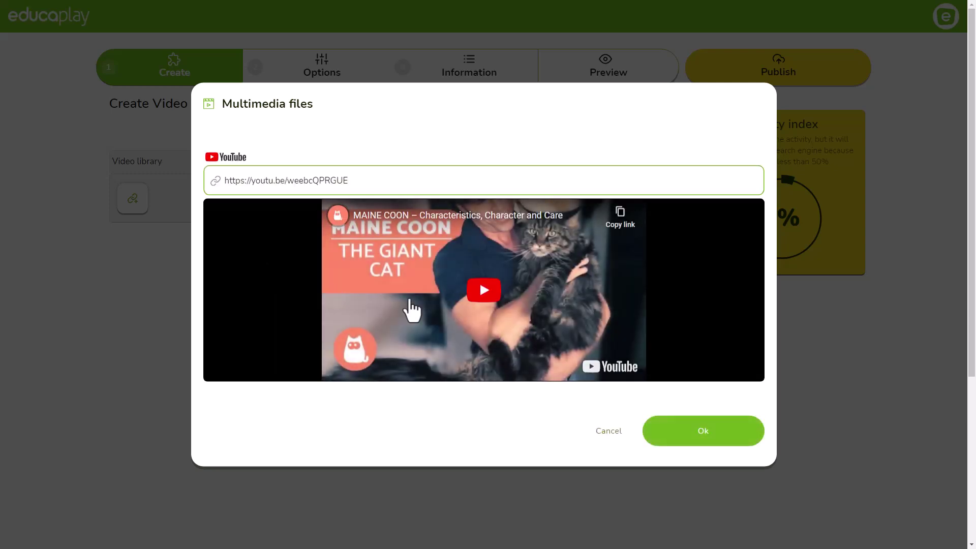
pyautogui.click(702, 440)
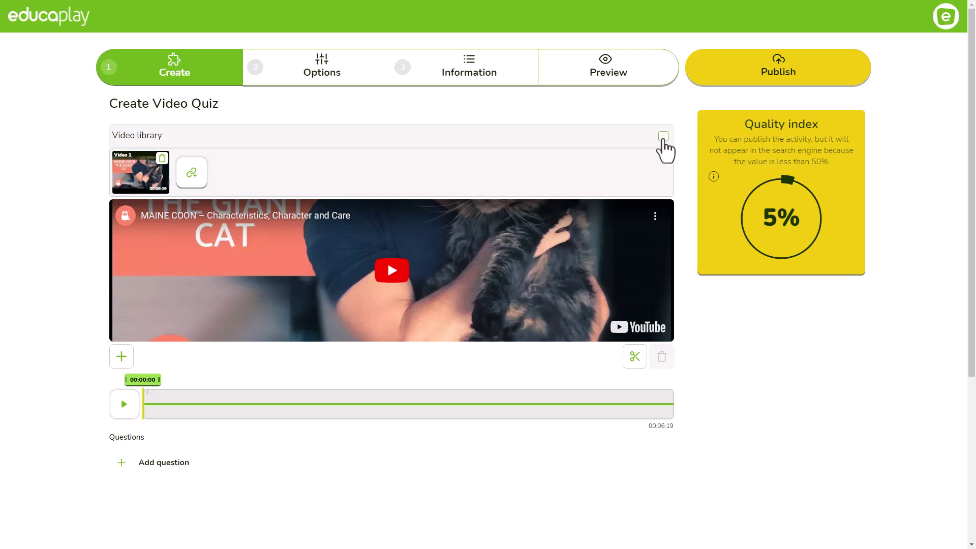
# Step: Add the cat kneading YouTube video to the library as Video 2
pyautogui.click(663, 138)
pyautogui.click(662, 136)
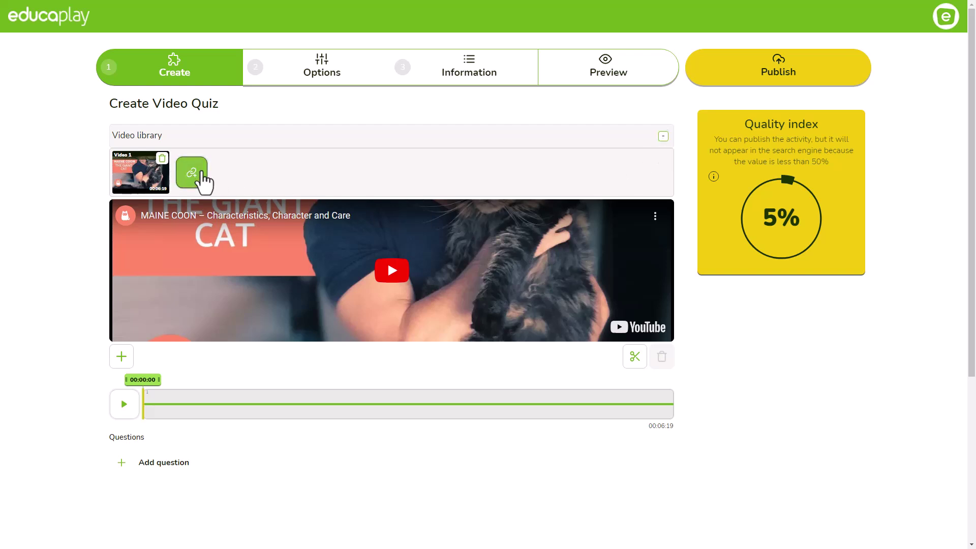
pyautogui.click(203, 174)
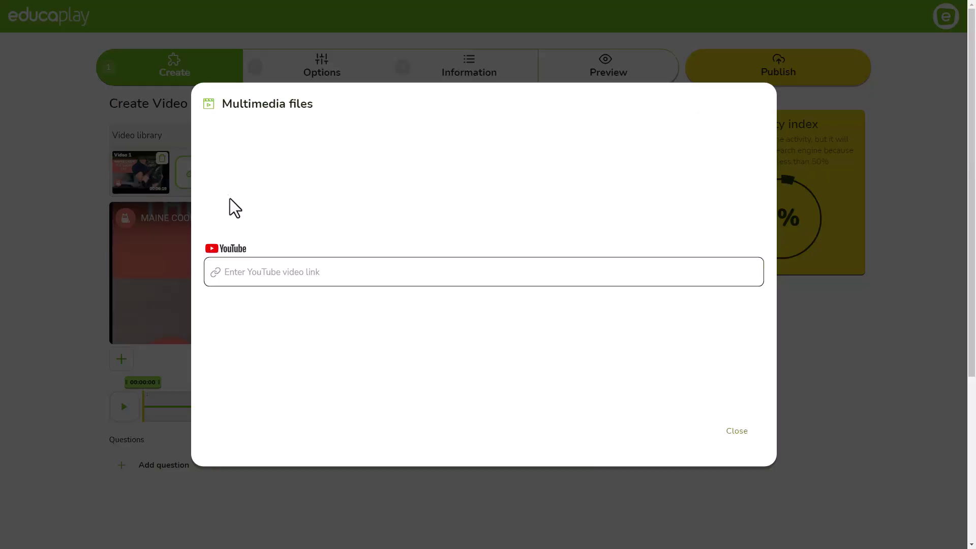
pyautogui.click(262, 270)
pyautogui.write('https://youtu.be/erENJoR0c7Y')
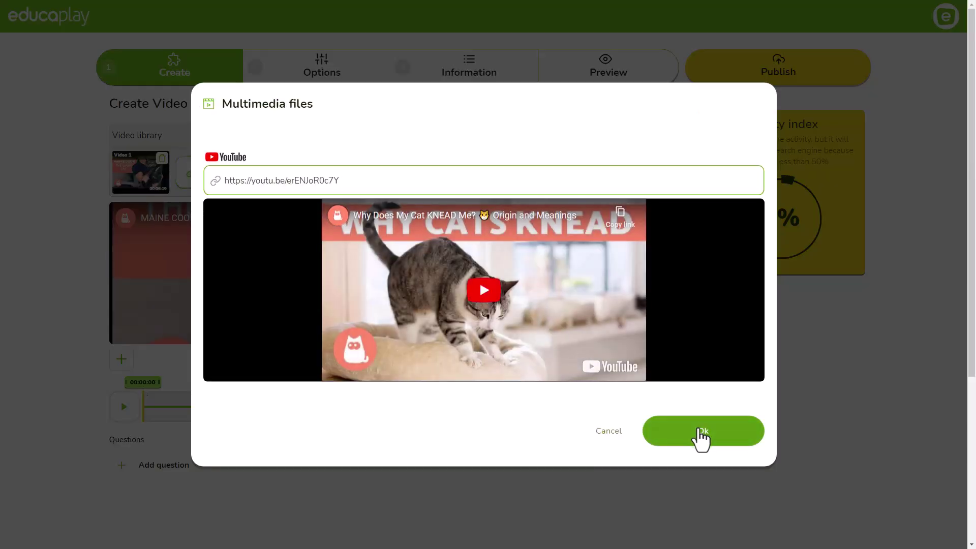
pyautogui.click(699, 436)
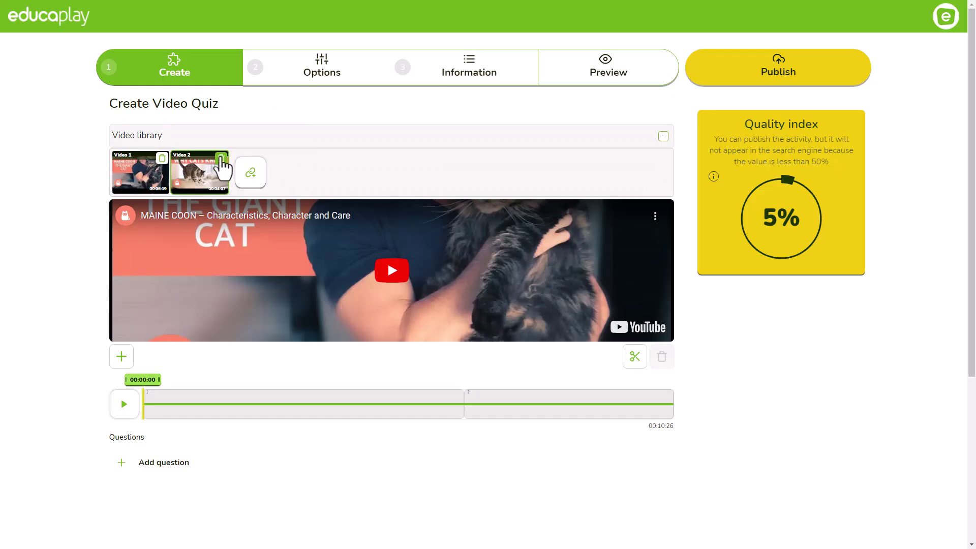
# Step: Delete Video 2, then re-add the kneading video so the timeline runs to 10:26
pyautogui.click(220, 159)
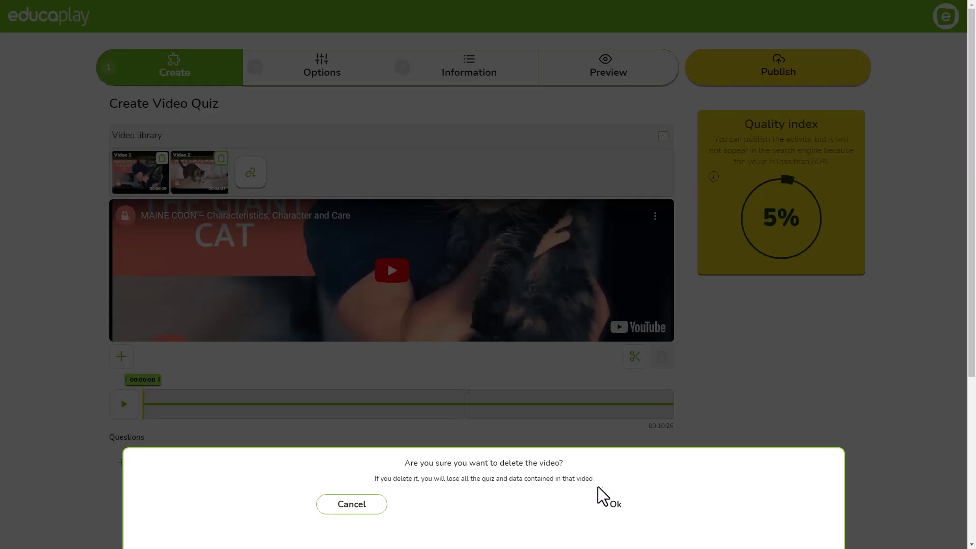
pyautogui.click(616, 505)
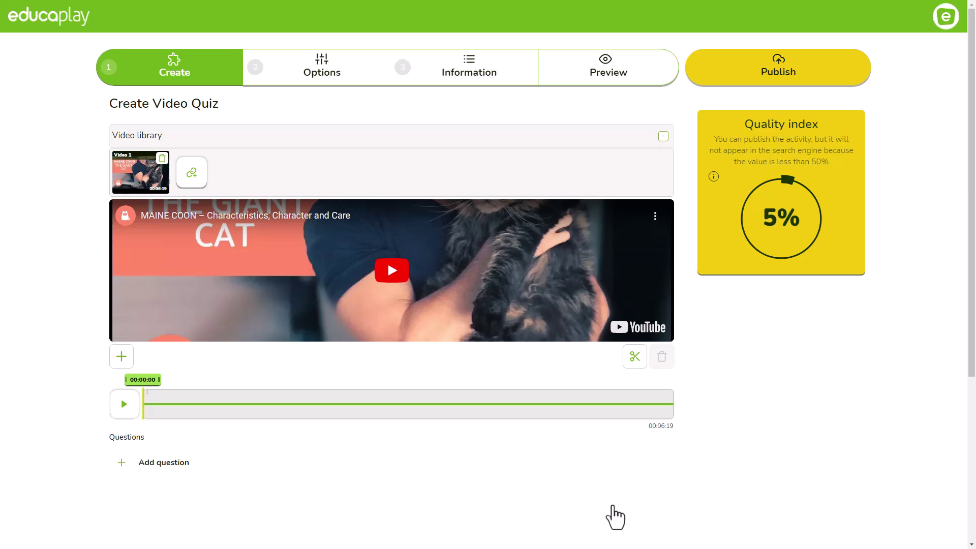
pyautogui.click(191, 173)
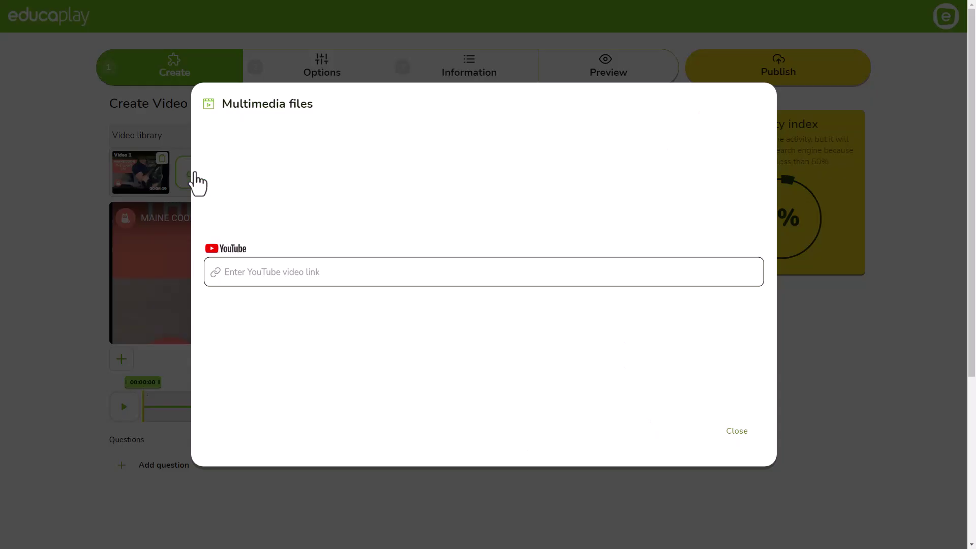
pyautogui.click(298, 276)
pyautogui.hotkey('ctrl', 'v')
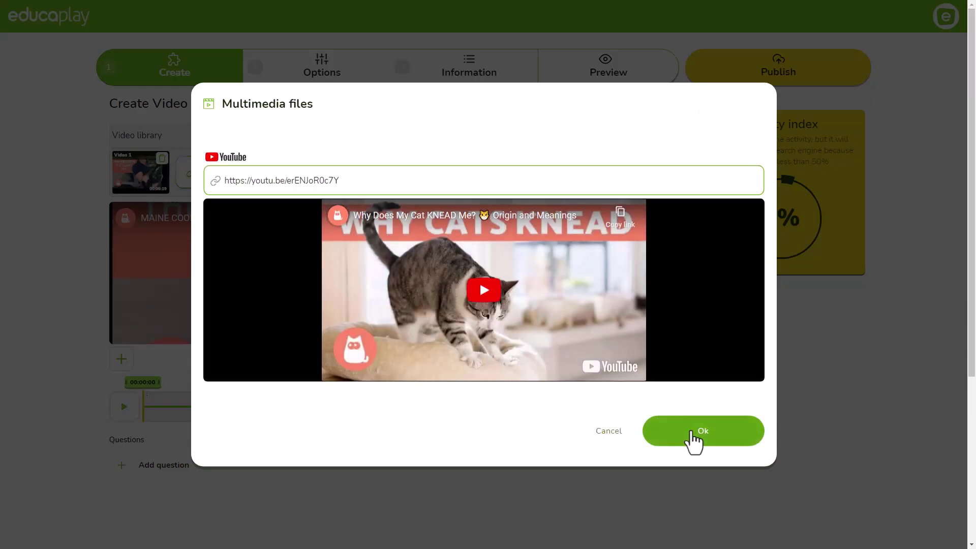
pyautogui.click(693, 435)
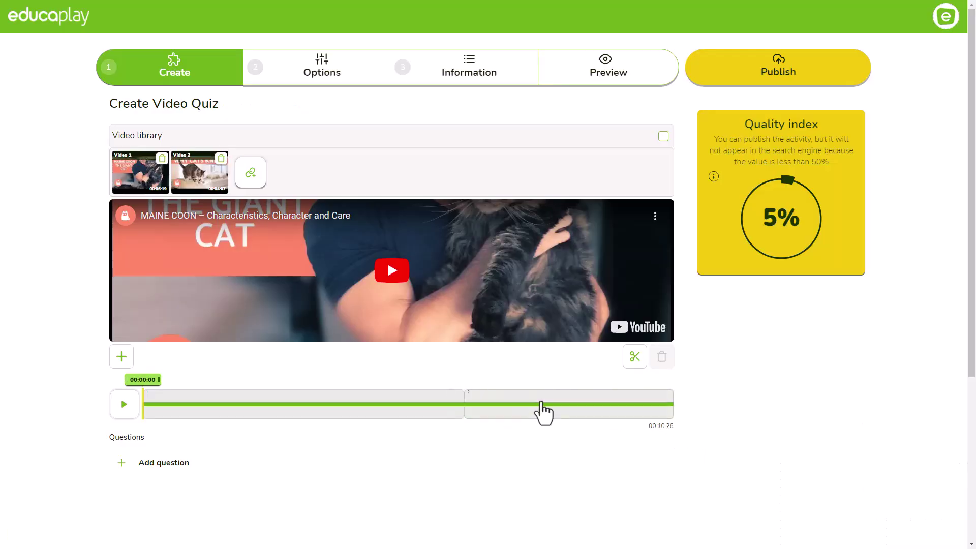
# Step: Scrub the Maine Coon video to 00:00:42, play it, and pause at 00:00:52
pyautogui.click(540, 397)
pyautogui.click(540, 397)
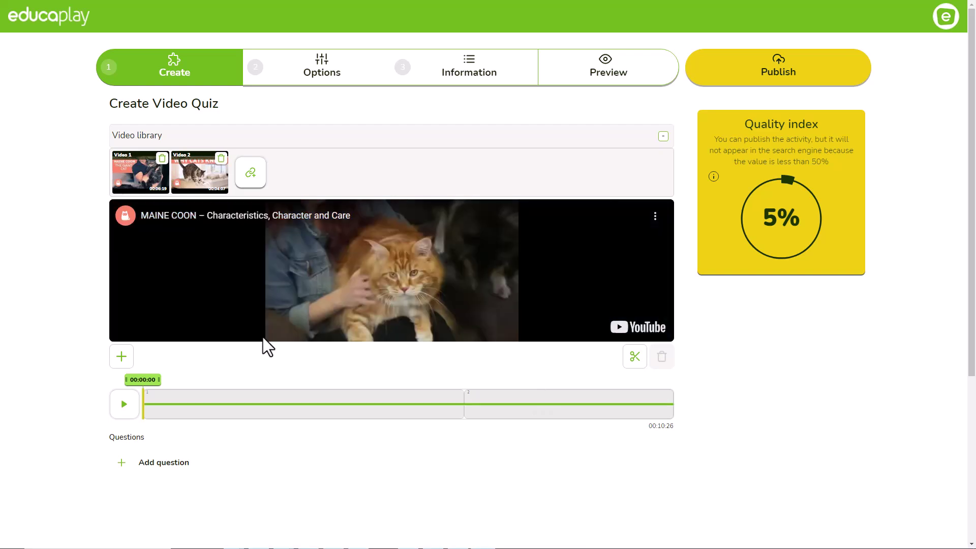
pyautogui.moveTo(144, 380); pyautogui.dragTo(180, 383)
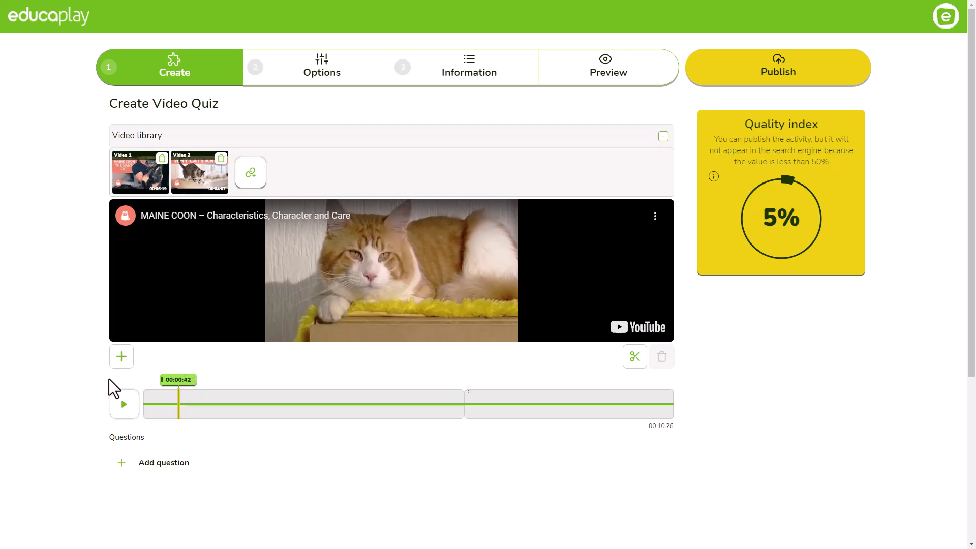
pyautogui.click(124, 405)
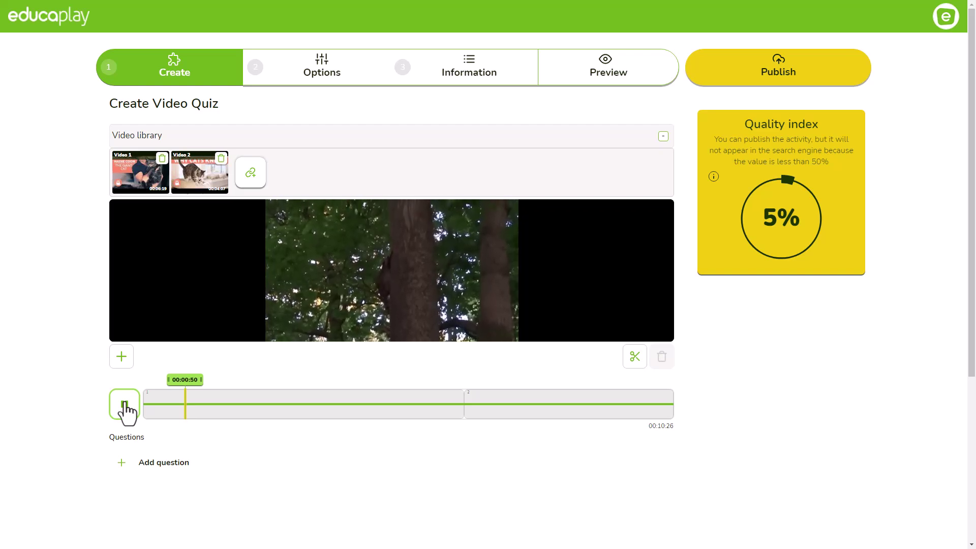
pyautogui.click(126, 407)
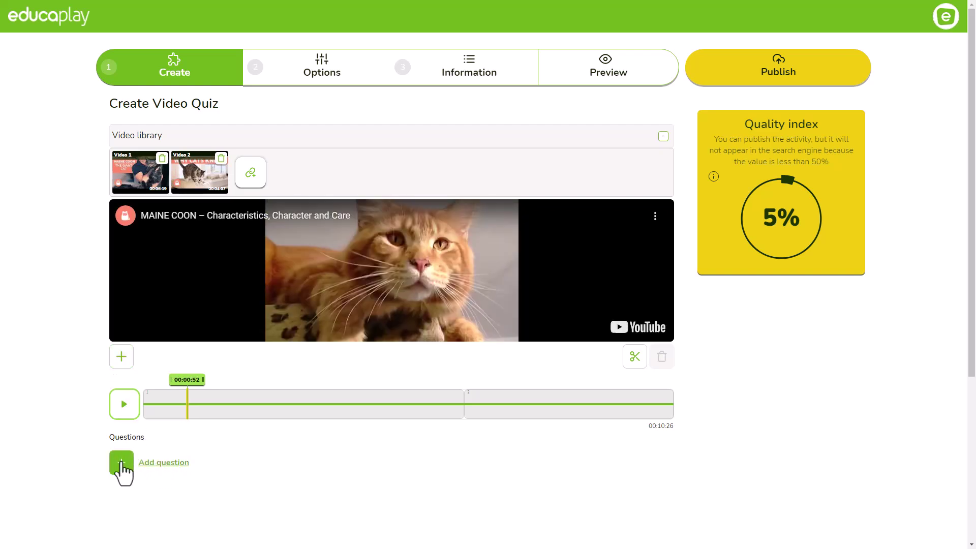
# Step: Insert Question 1 at 00:00:52 and nudge the playback position slightly earlier
pyautogui.click(121, 357)
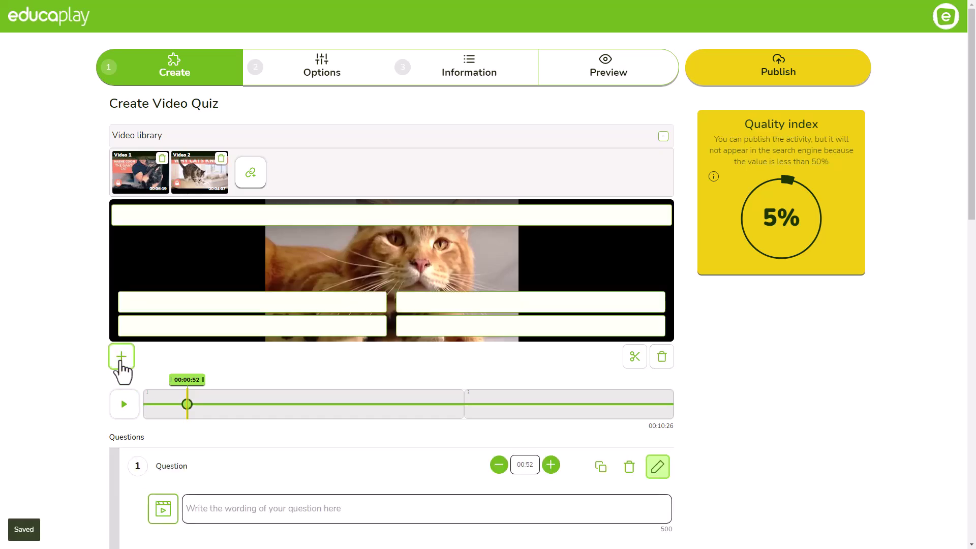
pyautogui.scroll(7, 120, 361)
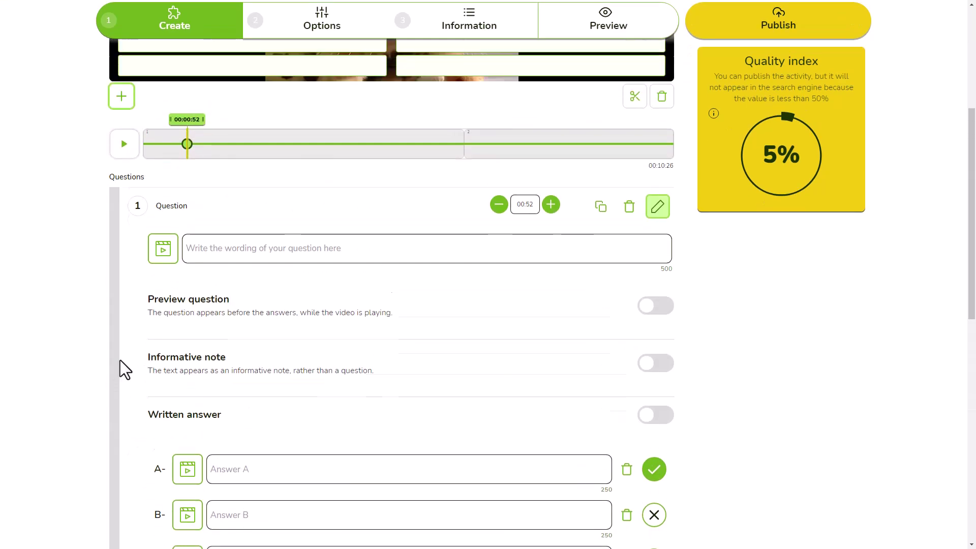
pyautogui.scroll(1, 120, 360)
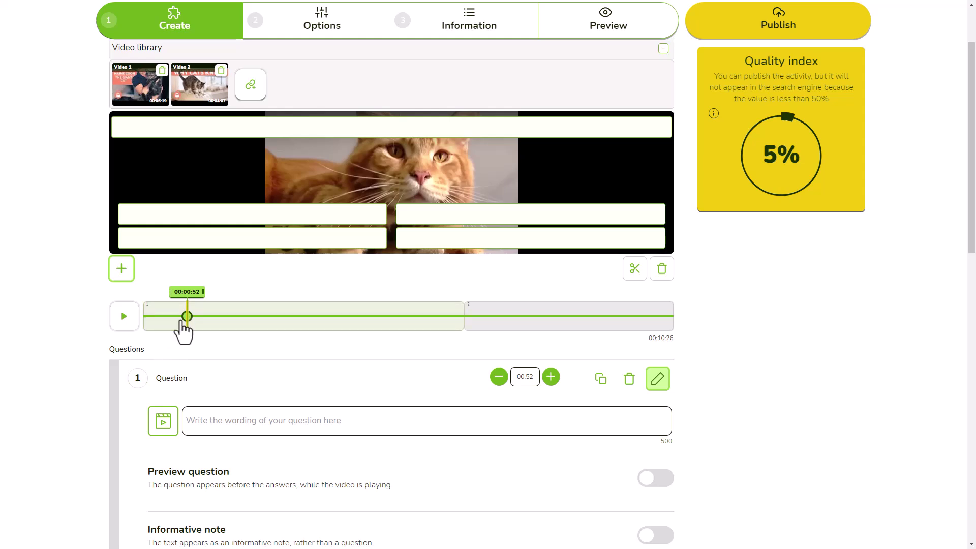
pyautogui.moveTo(183, 317)
pyautogui.mouseDown()
pyautogui.moveTo(169, 316)
pyautogui.moveTo(207, 317)
pyautogui.moveTo(194, 317)
pyautogui.mouseUp()
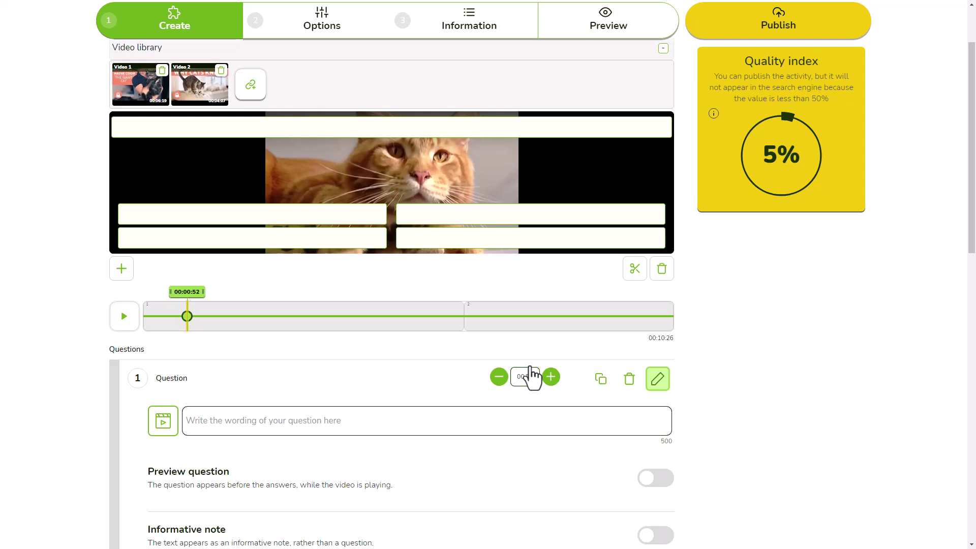
# Step: Word question 1 'Why is the Maine Coon known by this name?' and review its four answers
pyautogui.click(320, 421)
pyautogui.write('Why is the Maine Coon known by this name')
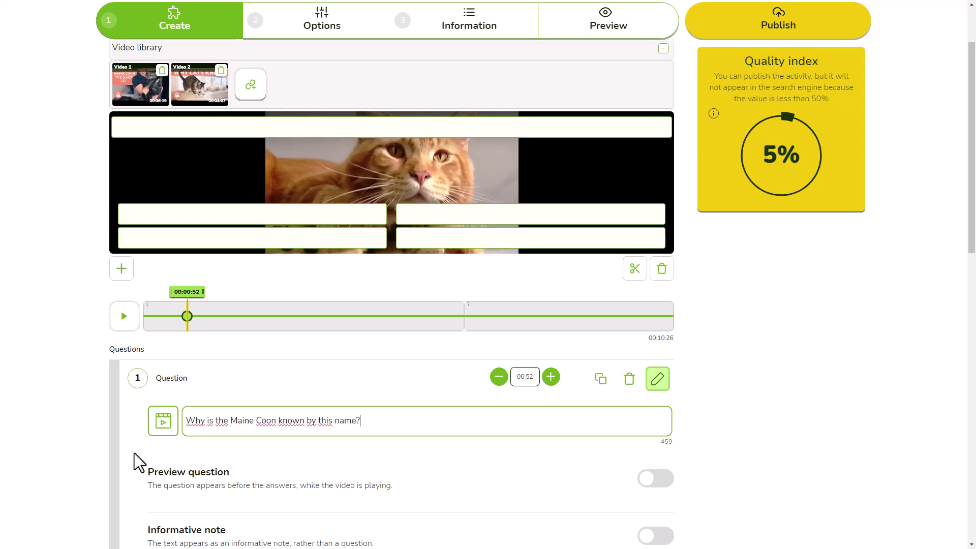
pyautogui.write('?')
pyautogui.press('Return')
pyautogui.scroll(-3, 139, 462)
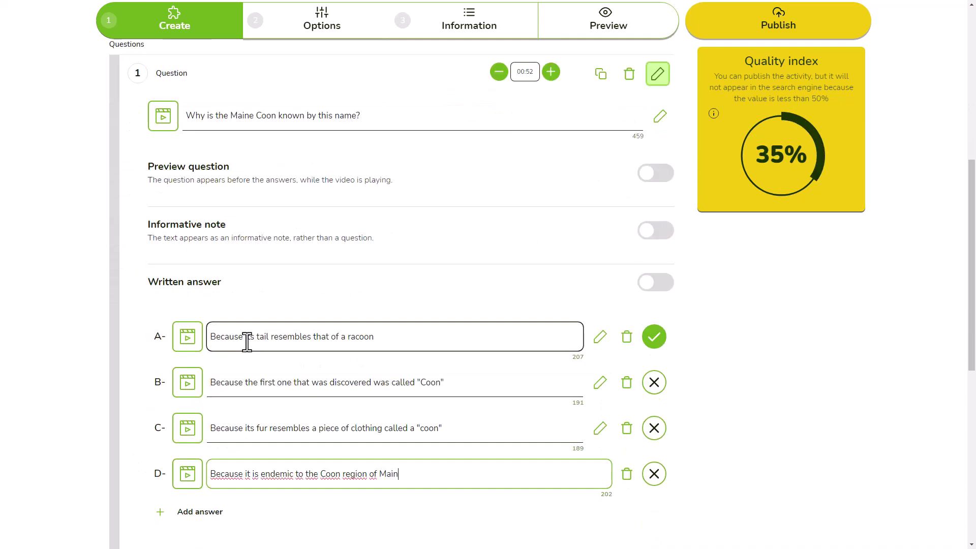
pyautogui.scroll(2, 664, 320)
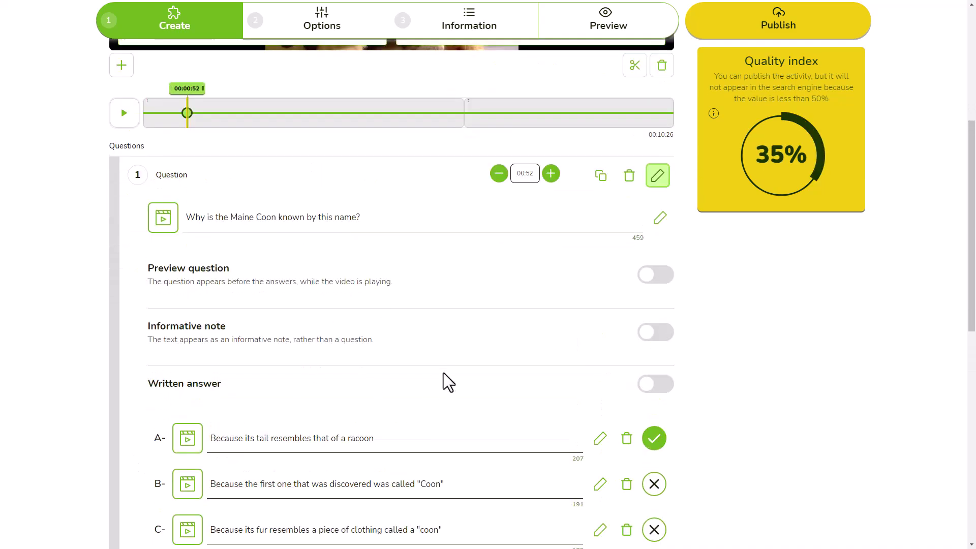
pyautogui.scroll(-5, 443, 382)
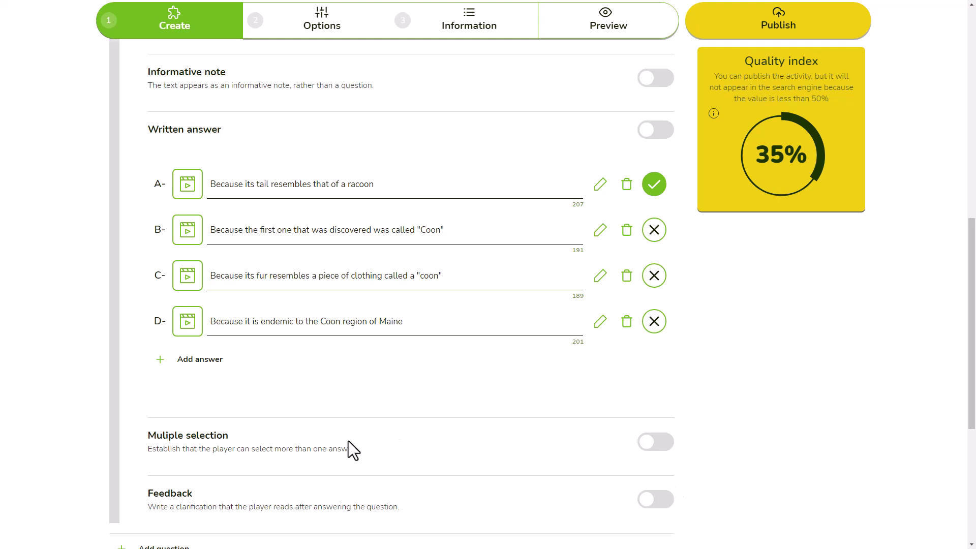
pyautogui.scroll(5, 367, 447)
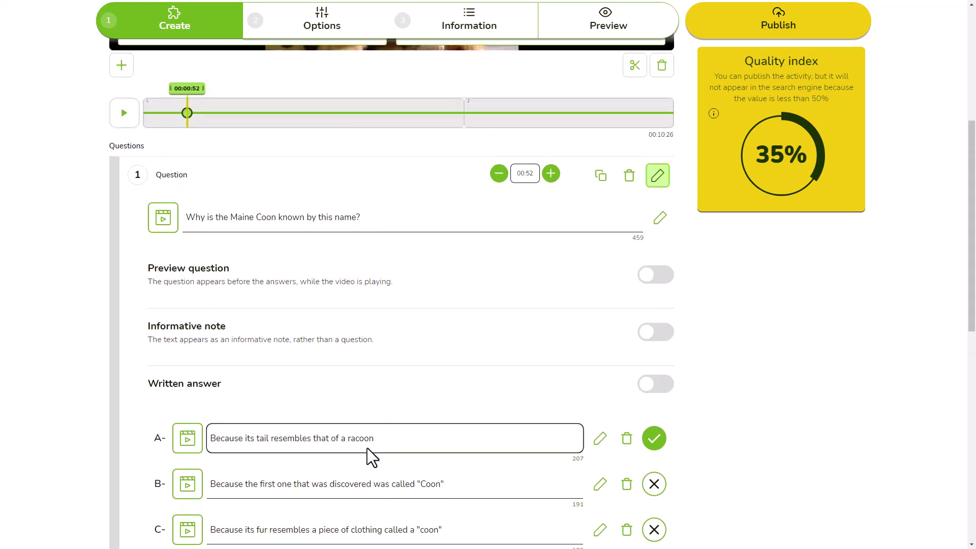
pyautogui.scroll(1, 367, 447)
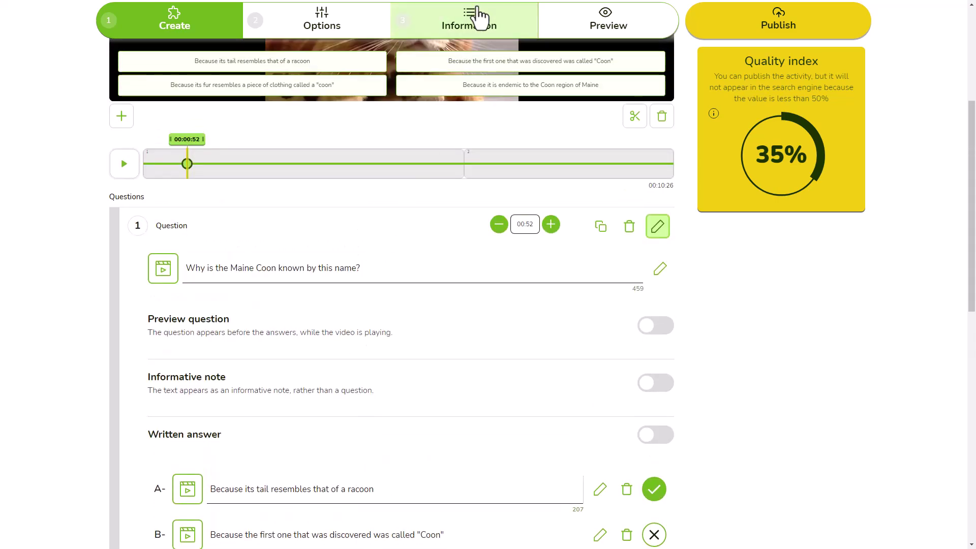
# Step: Title the quiz 'Cat breeds and curiosities' and add the description about the kings of the Internet
pyautogui.click(471, 28)
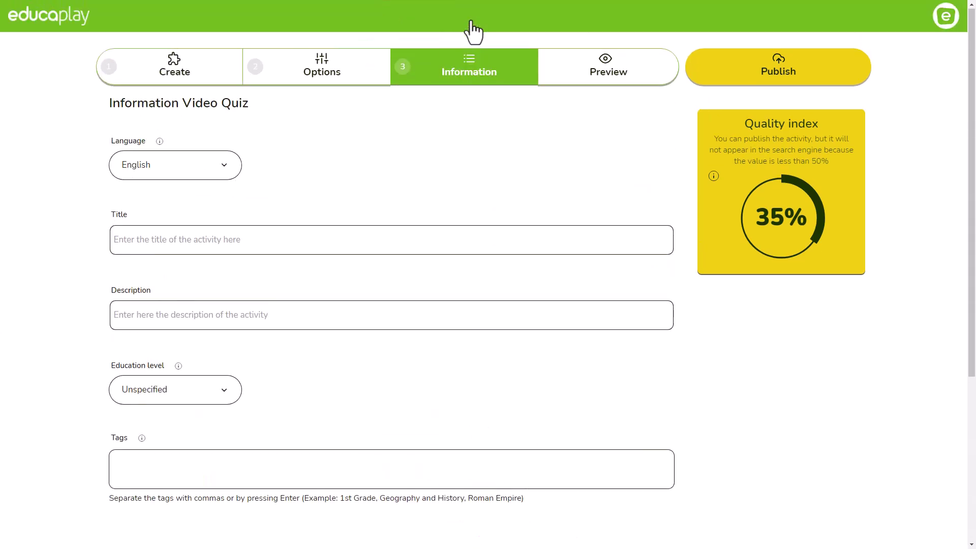
pyautogui.click(227, 239)
pyautogui.write('Cat breeds and curiosities')
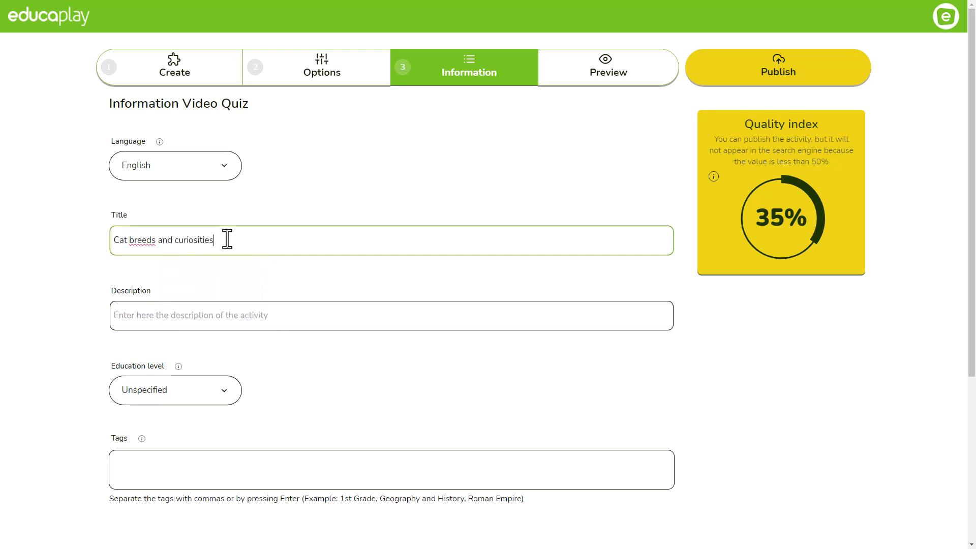
pyautogui.press('Tab')
pyautogui.write('Di')
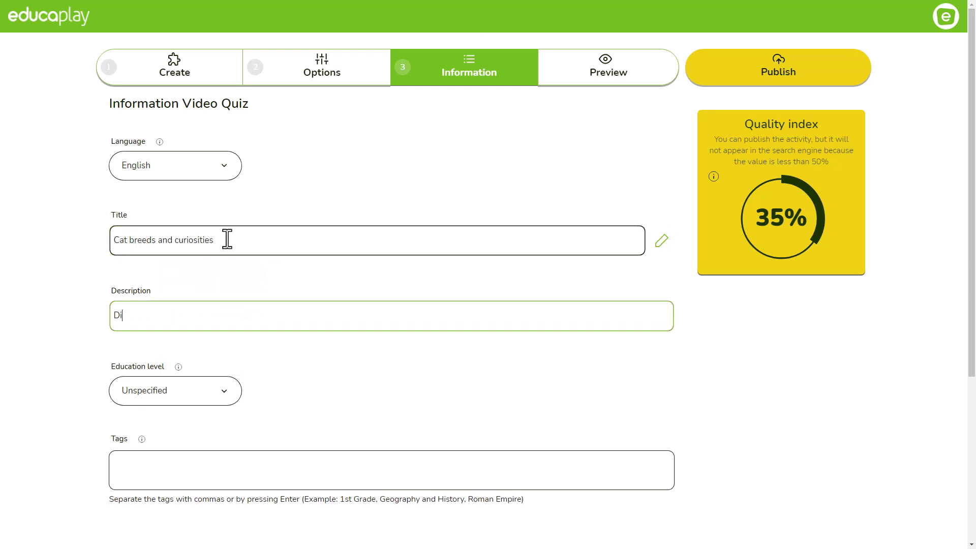
pyautogui.write('scover curious facts about the kings of the Internet (with permission from babies)')
pyautogui.press('Tab')
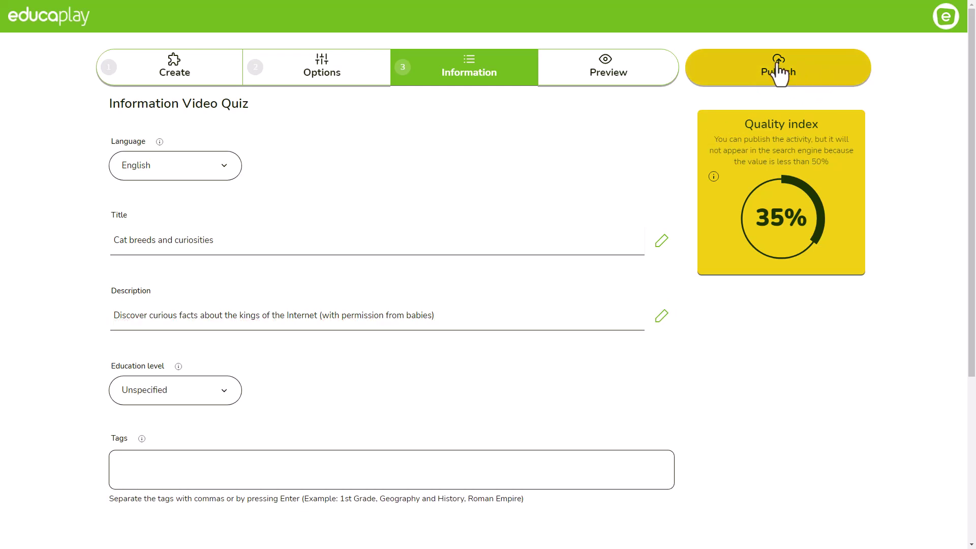
# Step: Publish the activity and copy its share link
pyautogui.click(788, 78)
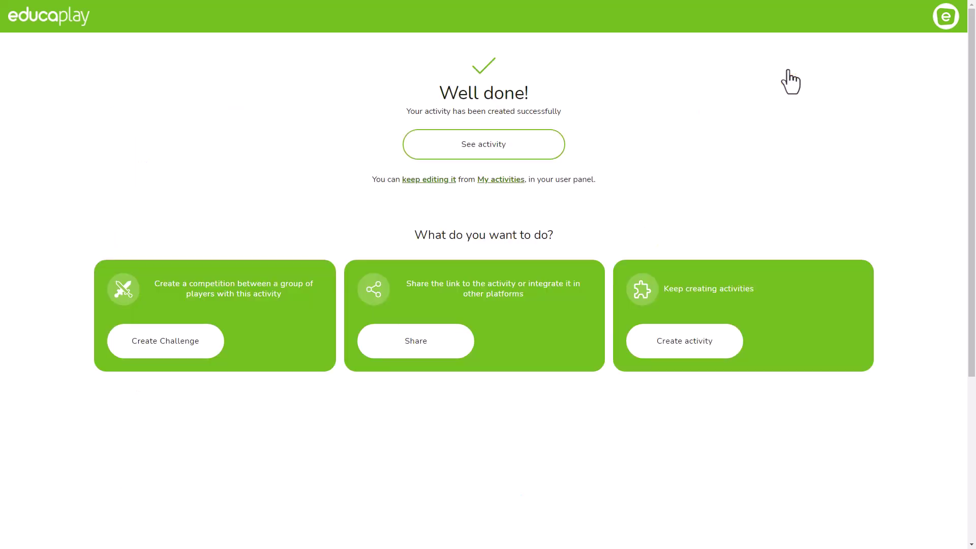
pyautogui.click(423, 341)
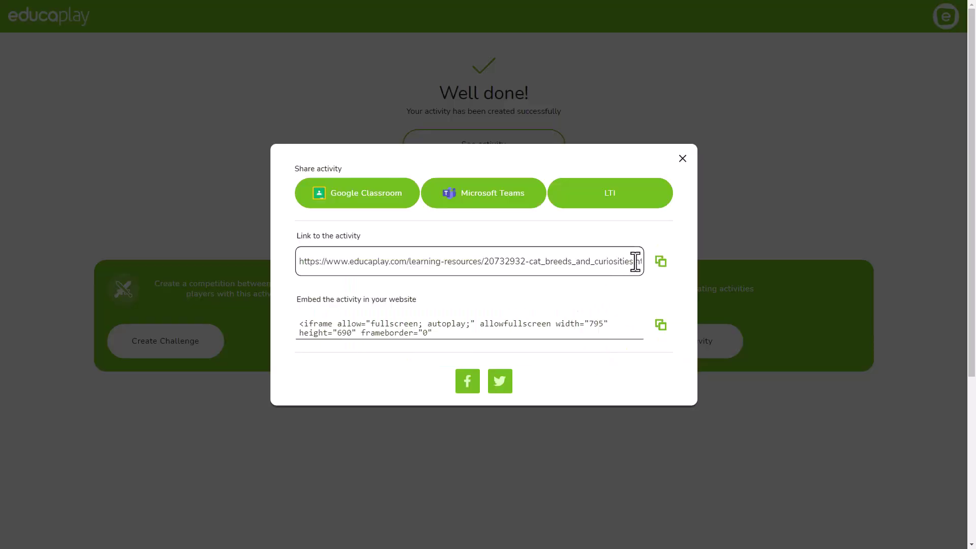
pyautogui.click(660, 262)
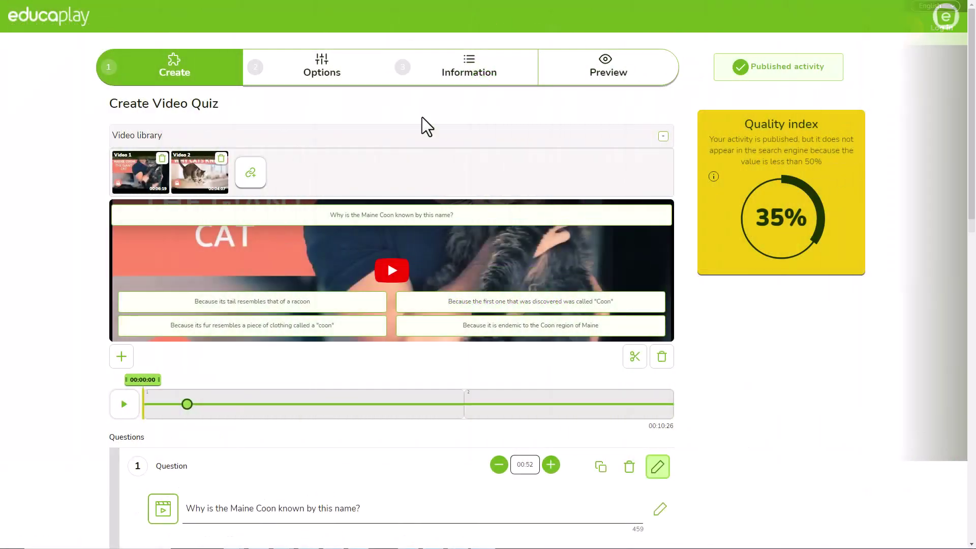
pyautogui.scroll(-6, 424, 118)
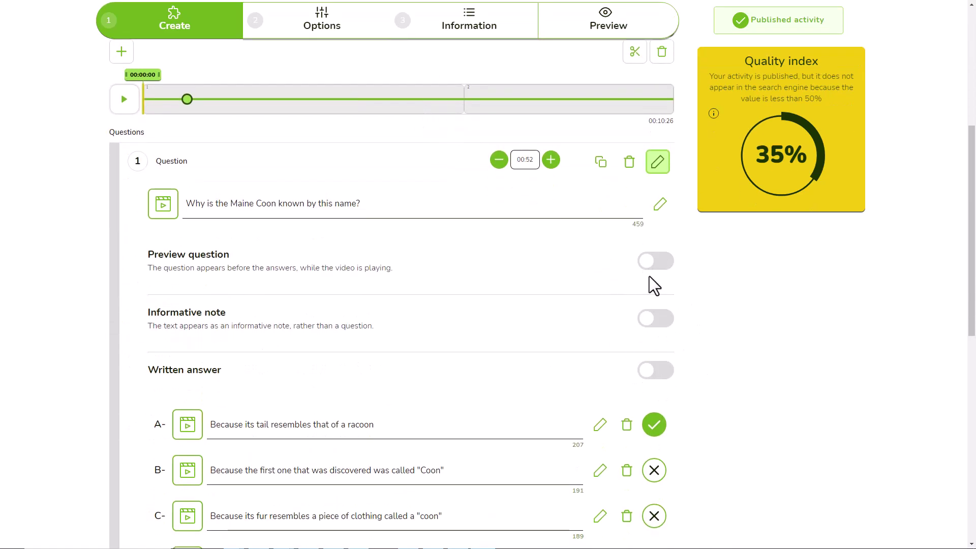
pyautogui.scroll(-6, 654, 286)
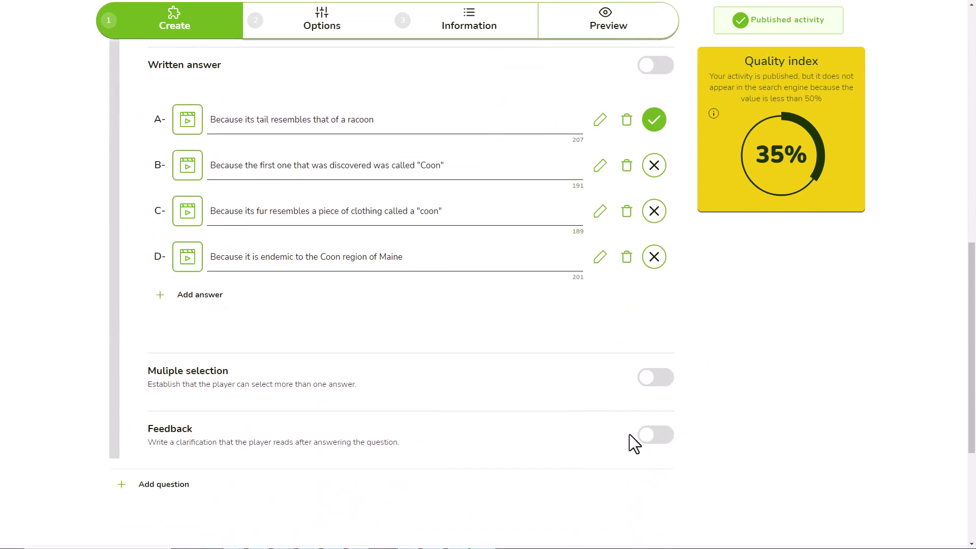
pyautogui.scroll(10, 625, 414)
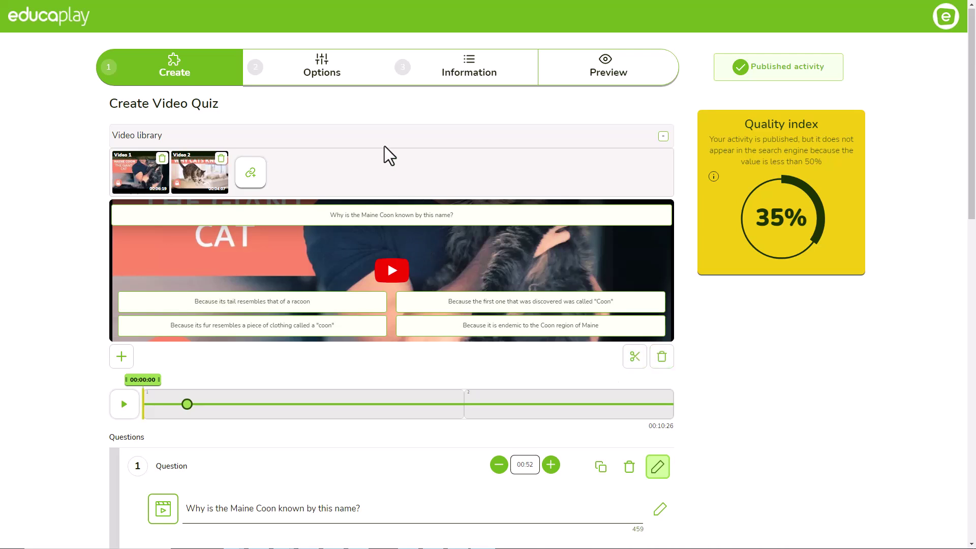
pyautogui.scroll(-6, 440, 322)
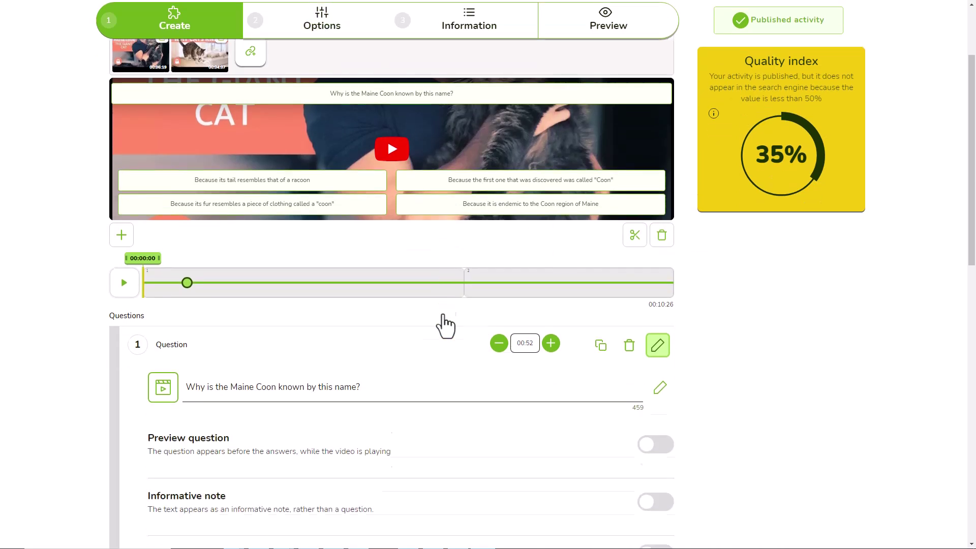
# Step: Attach the raccoon picture to answer A
pyautogui.scroll(-2, 446, 325)
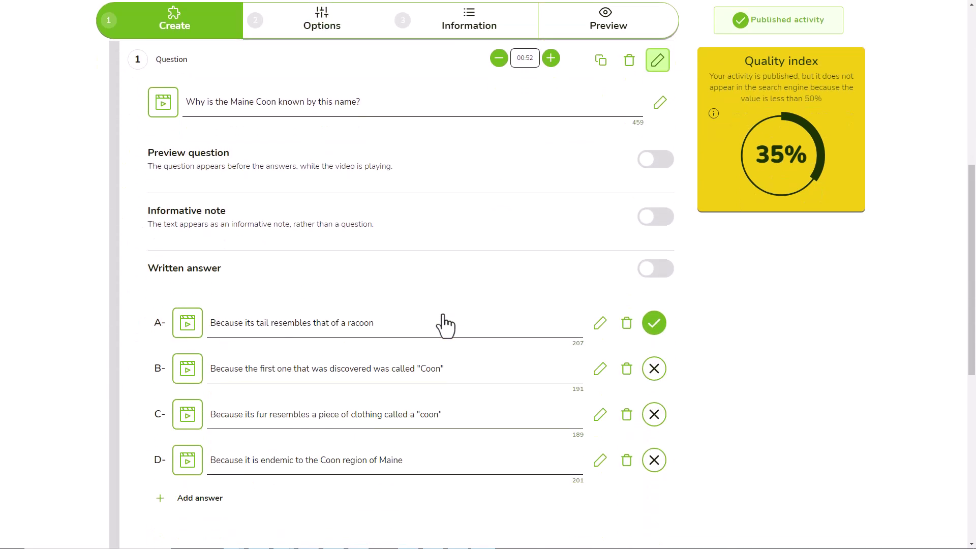
pyautogui.click(191, 325)
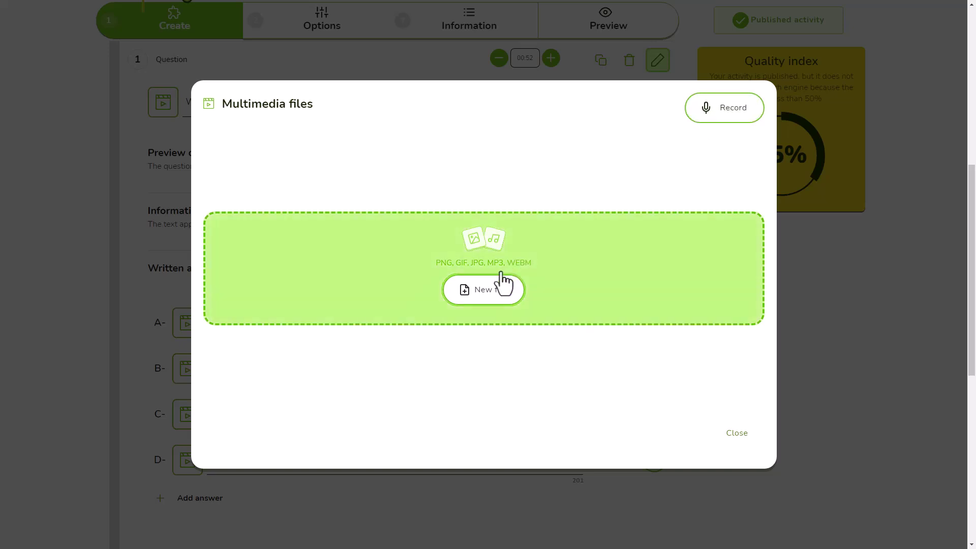
pyautogui.click(486, 293)
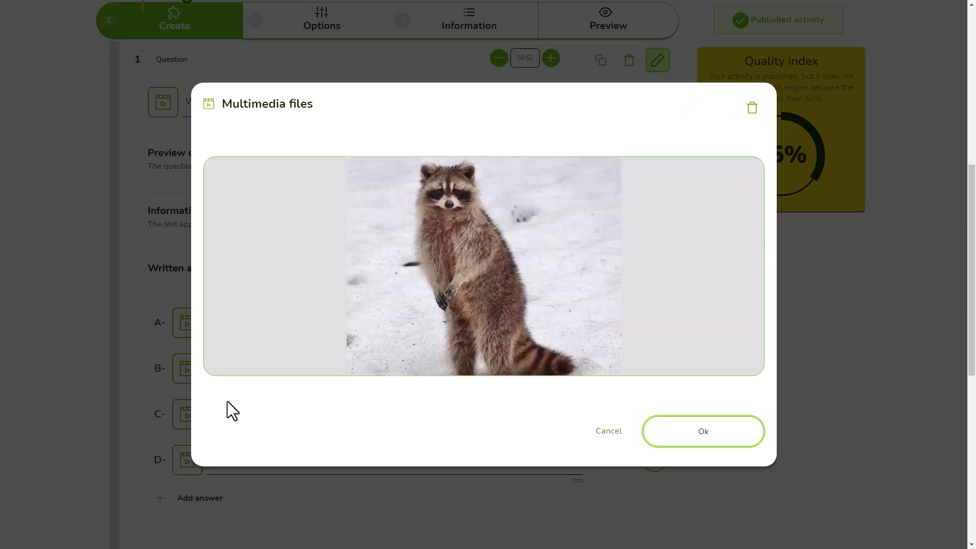
pyautogui.click(704, 432)
# Step: Add two spare answer rows, then delete the extra answers again
pyautogui.scroll(-2, 213, 410)
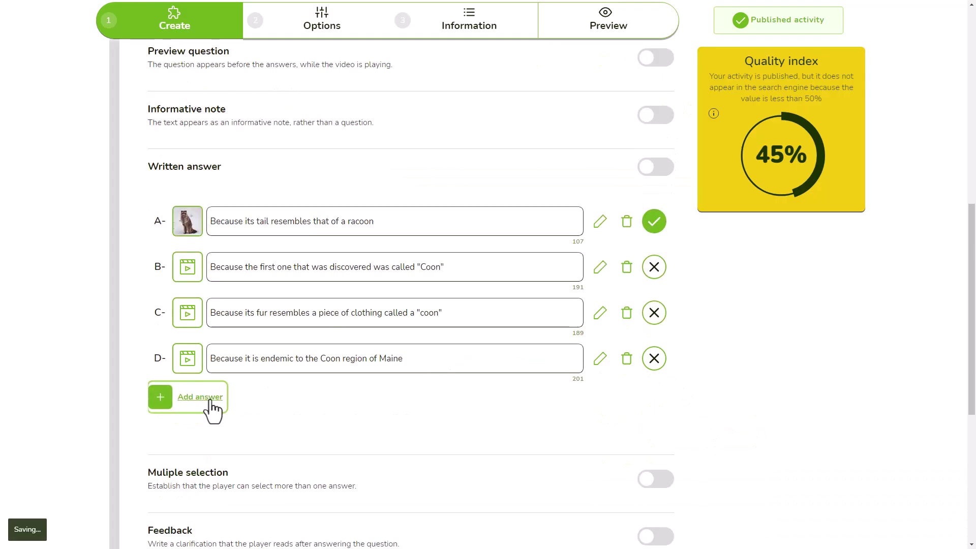
pyautogui.click(210, 402)
pyautogui.click(189, 450)
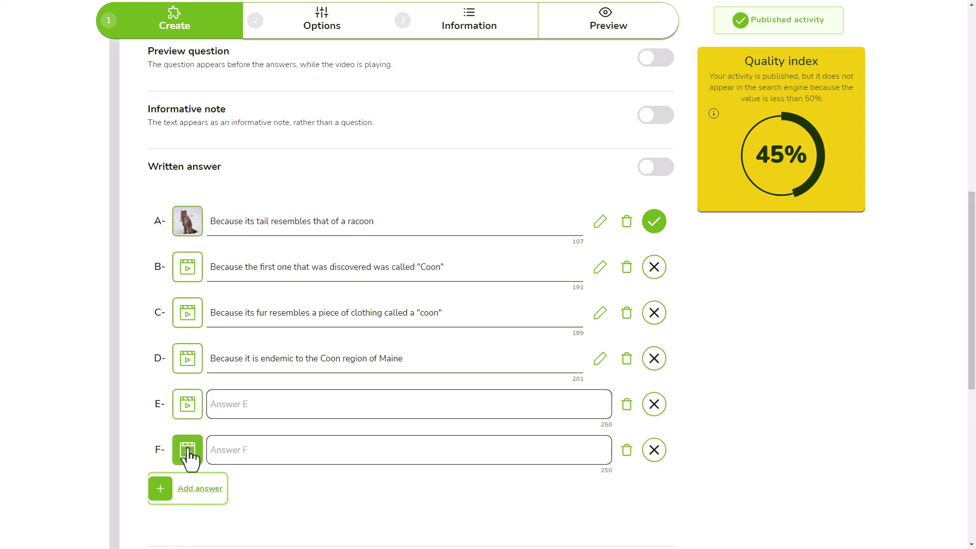
pyautogui.click(626, 449)
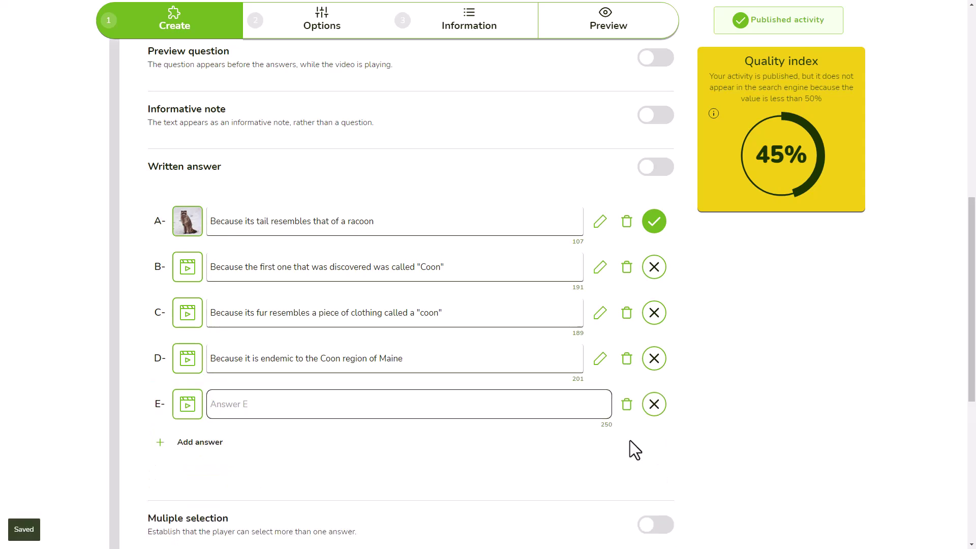
pyautogui.click(627, 404)
pyautogui.click(627, 358)
pyautogui.click(627, 312)
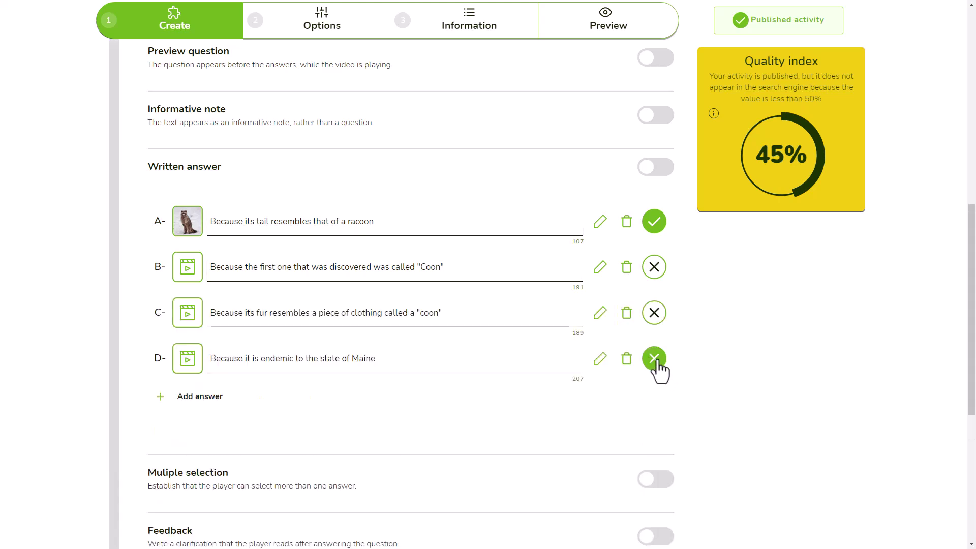
# Step: Mark answer D as correct too, keeping multiple selection enabled
pyautogui.click(654, 359)
pyautogui.scroll(-2, 656, 484)
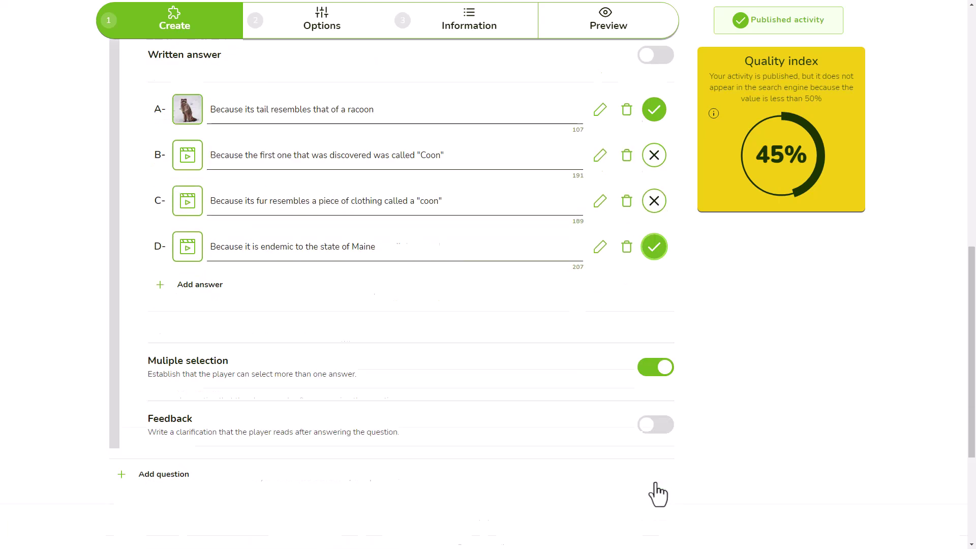
pyautogui.click(659, 329)
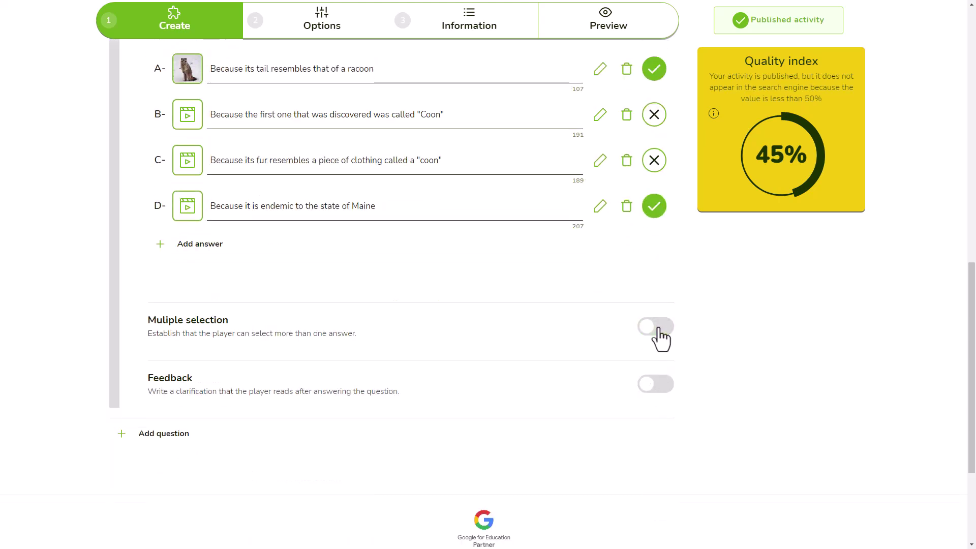
pyautogui.click(656, 328)
pyautogui.scroll(5, 655, 328)
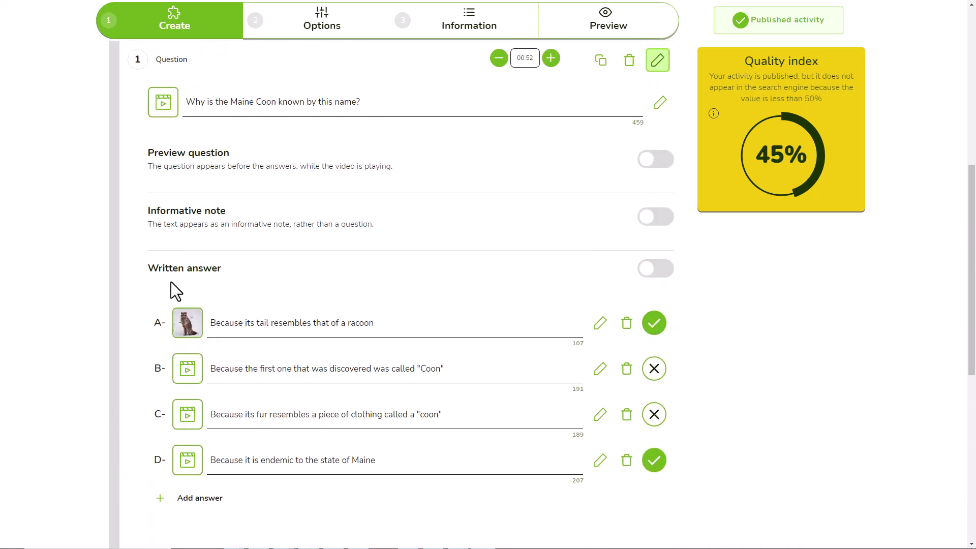
# Step: Switch question 1 to written answers and set question 2 to show before its answers
pyautogui.click(656, 276)
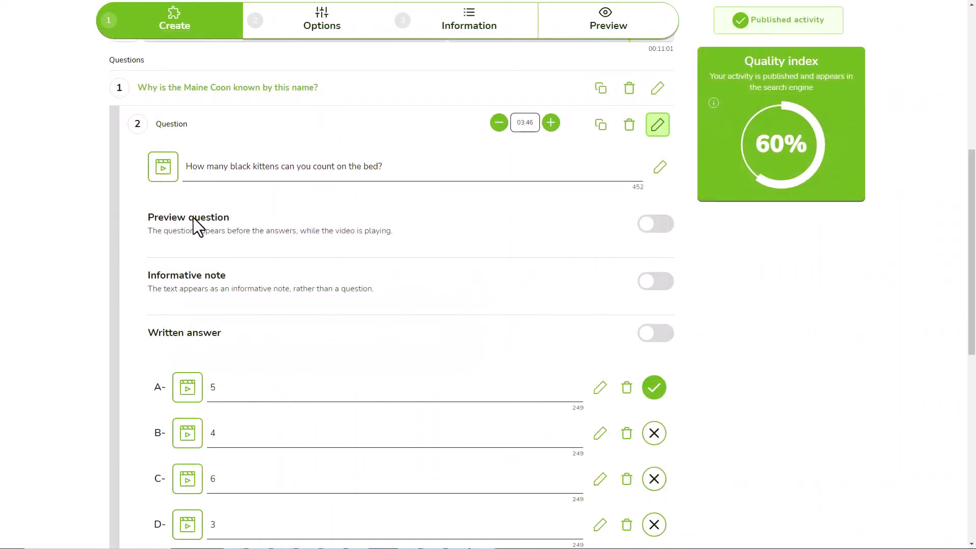
pyautogui.click(661, 229)
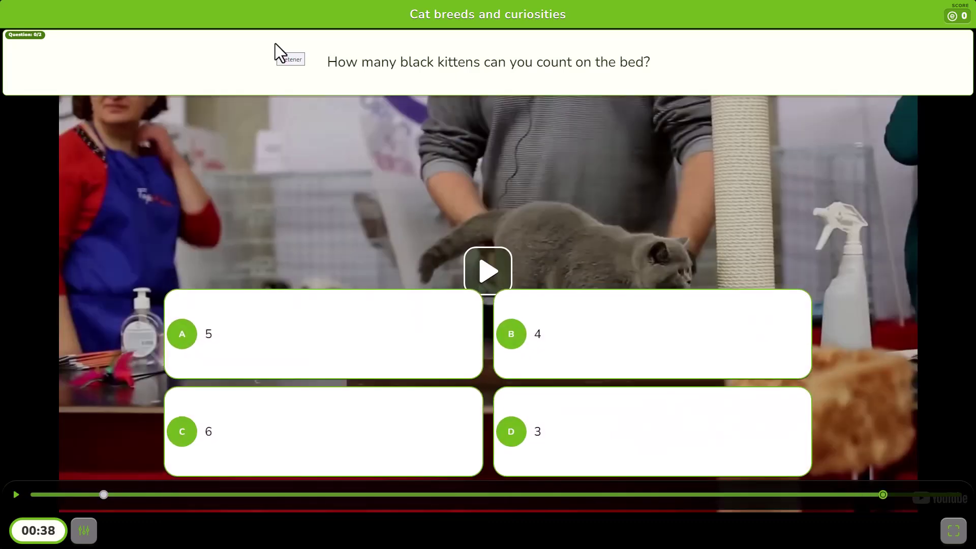
# Step: Turn the Maine fact into an informative note rather than a question
pyautogui.click(301, 361)
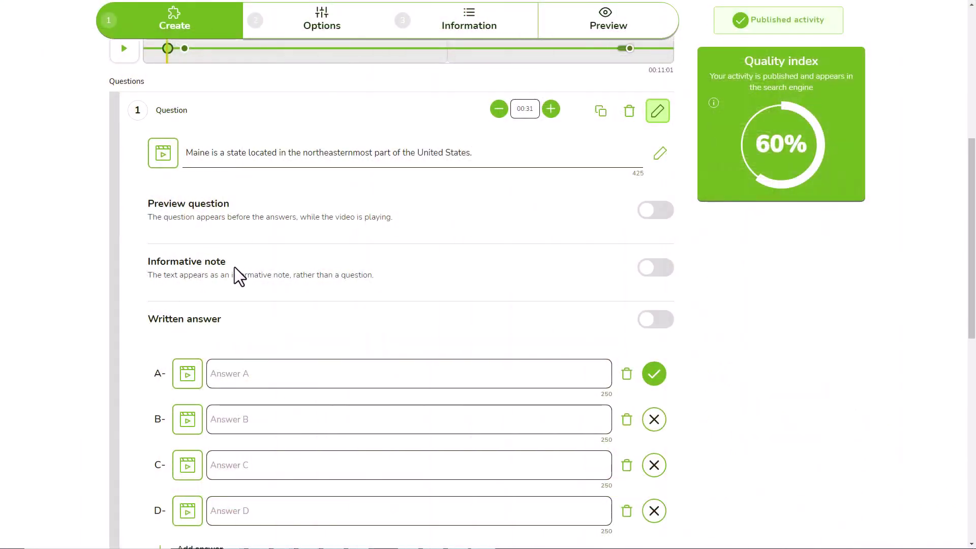
pyautogui.click(653, 274)
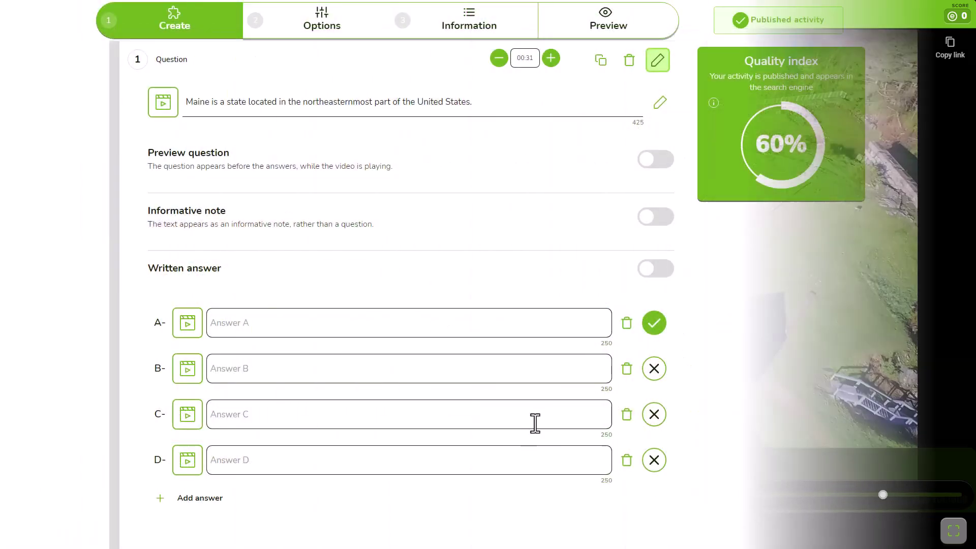
pyautogui.click(666, 219)
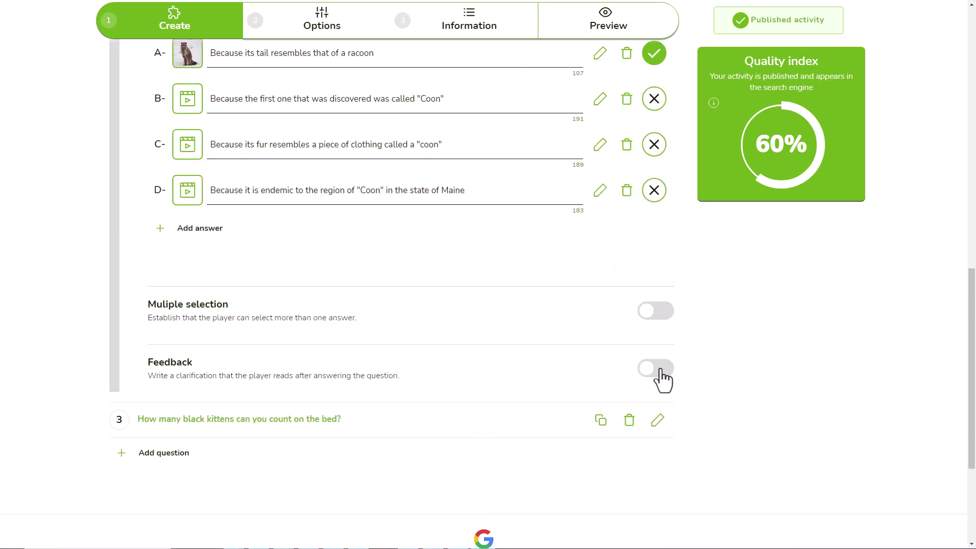
# Step: Enable and save feedback on the Maine Coon name question, then answer B in the preview
pyautogui.click(658, 369)
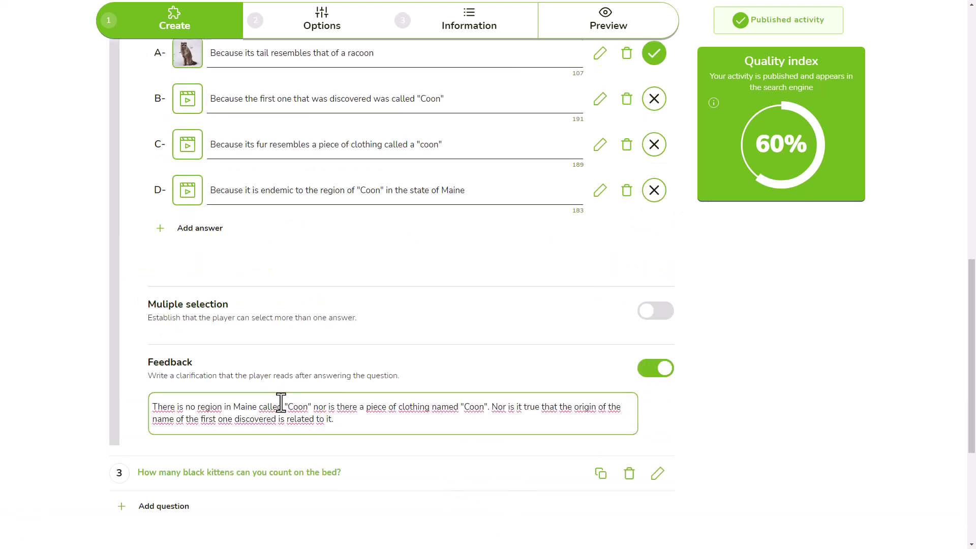
pyautogui.click(732, 420)
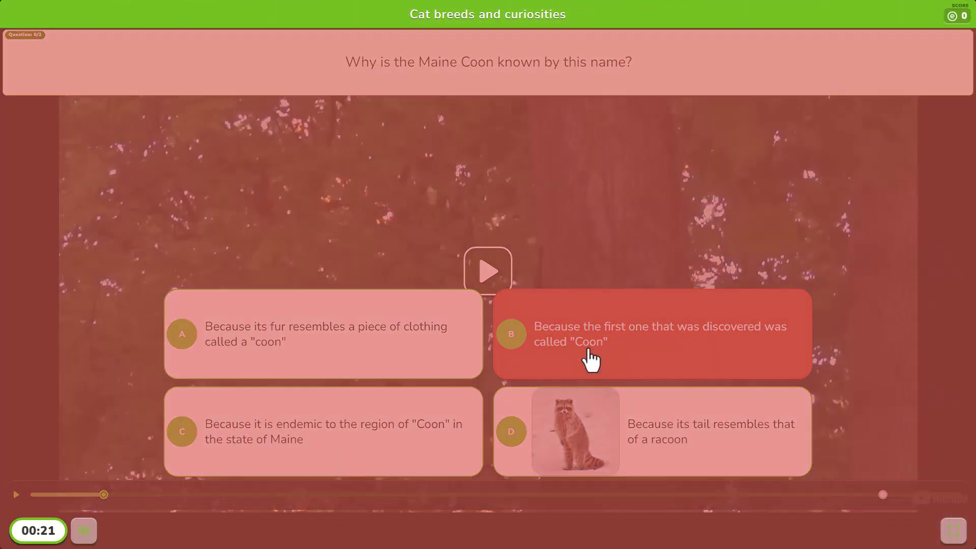
pyautogui.click(589, 359)
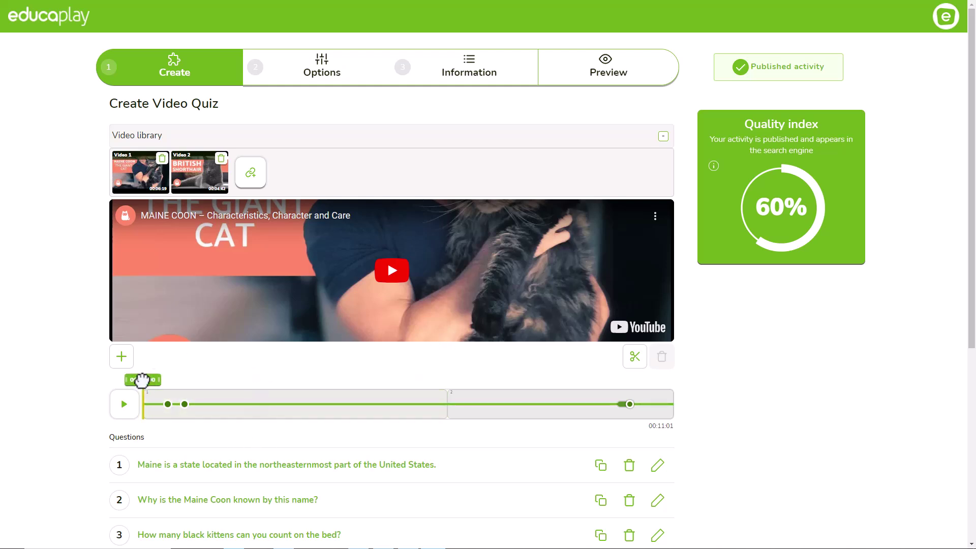
# Step: Cut the Maine Coon video at 00:01:03, delete section 2, and move the kittens section ahead
pyautogui.moveTo(141, 379); pyautogui.dragTo(193, 379)
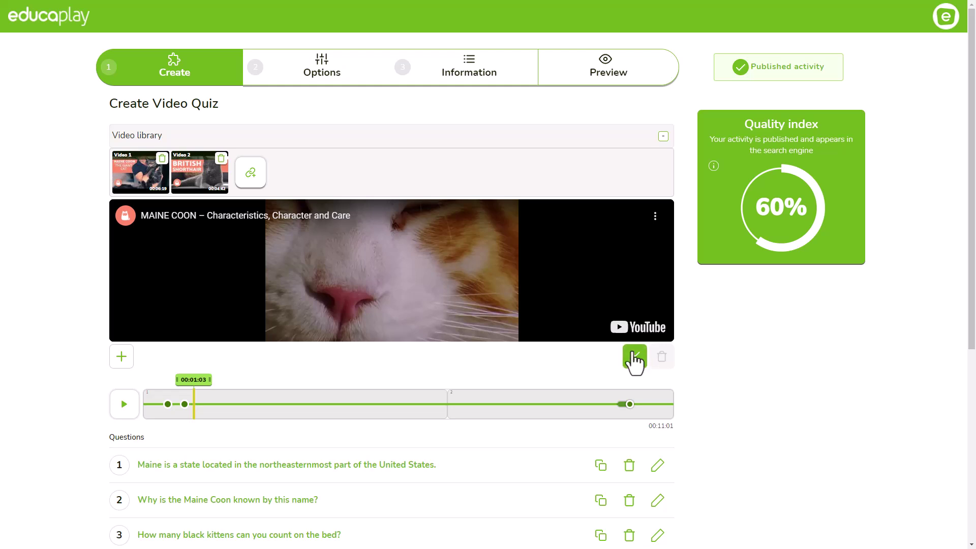
pyautogui.click(635, 358)
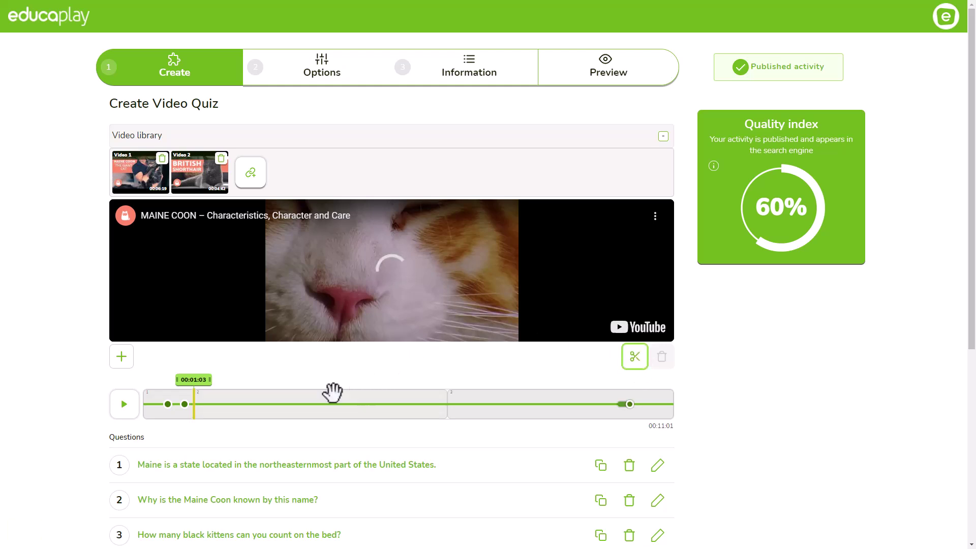
pyautogui.click(332, 393)
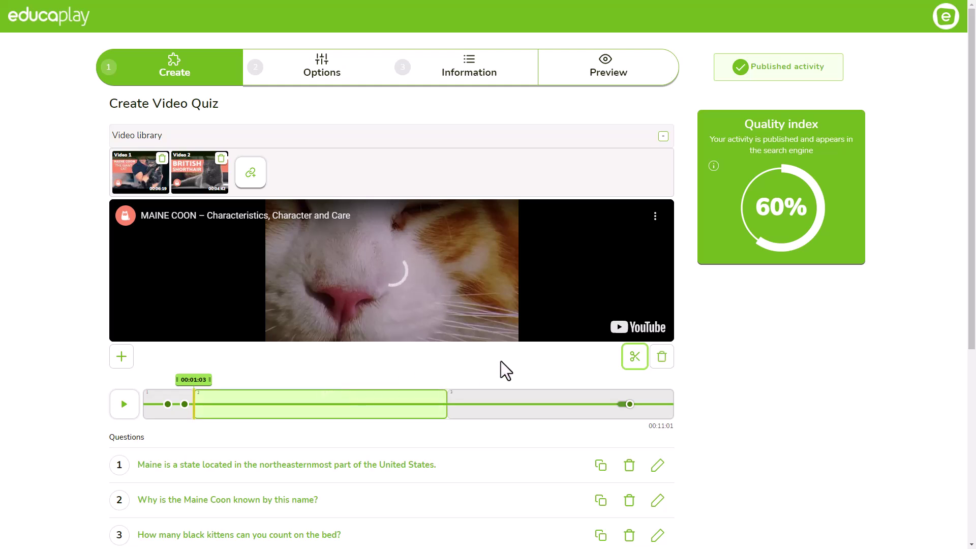
pyautogui.click(664, 361)
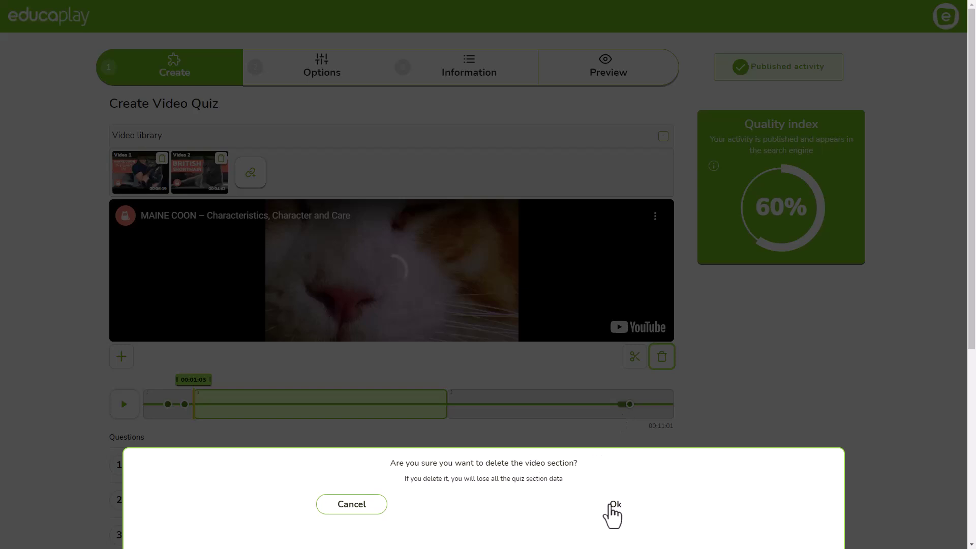
pyautogui.click(614, 505)
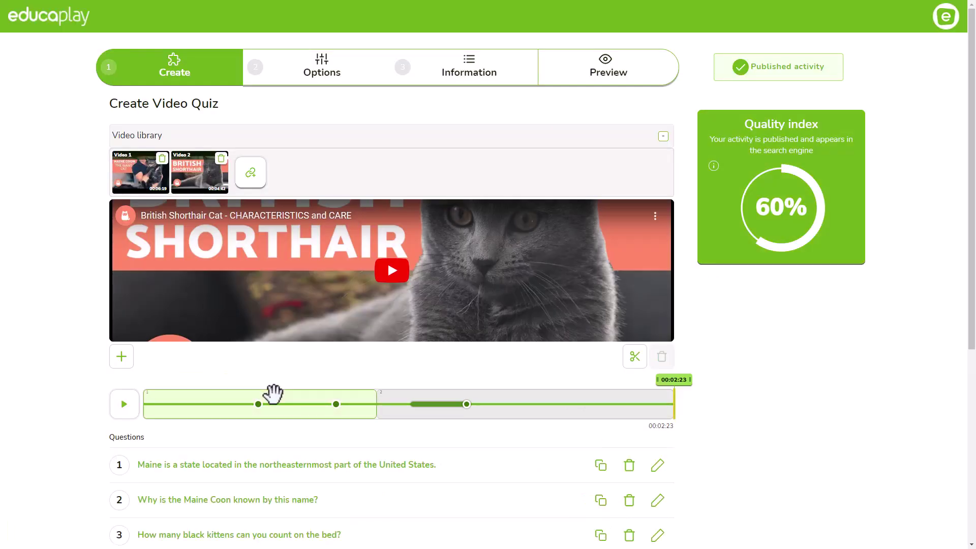
pyautogui.moveTo(273, 392); pyautogui.dragTo(577, 392)
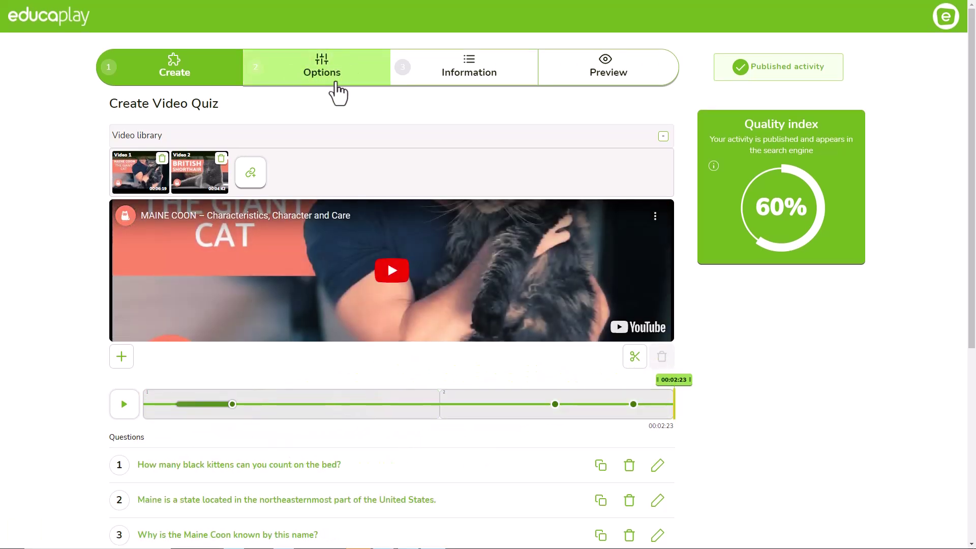
# Step: Turn on Lives, Prevent skipping, and Case and accent sensitive in the quiz options
pyautogui.click(320, 65)
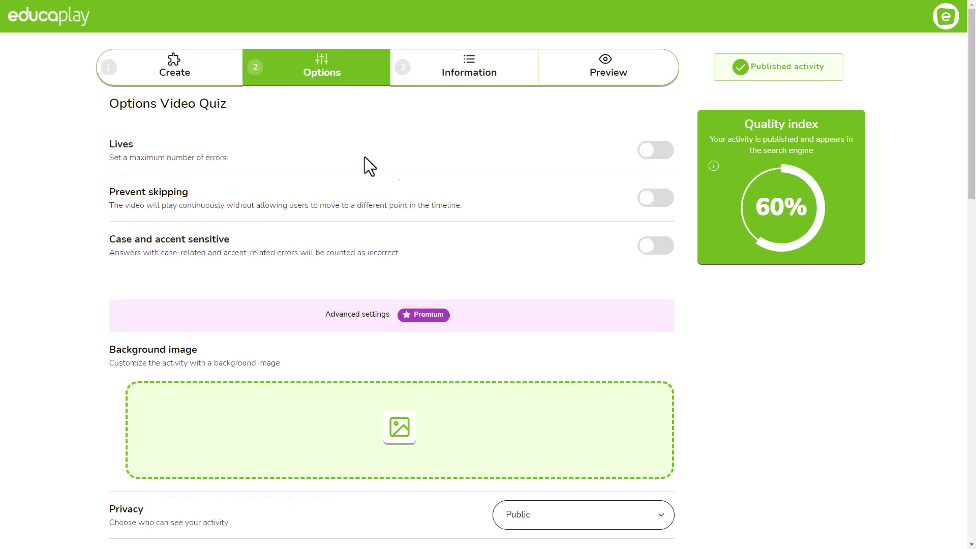
pyautogui.click(657, 156)
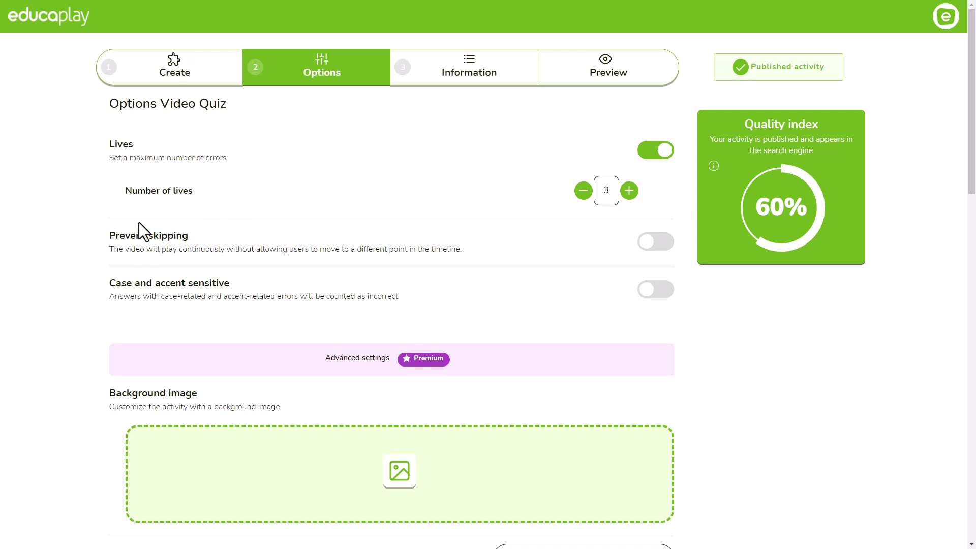
pyautogui.click(665, 250)
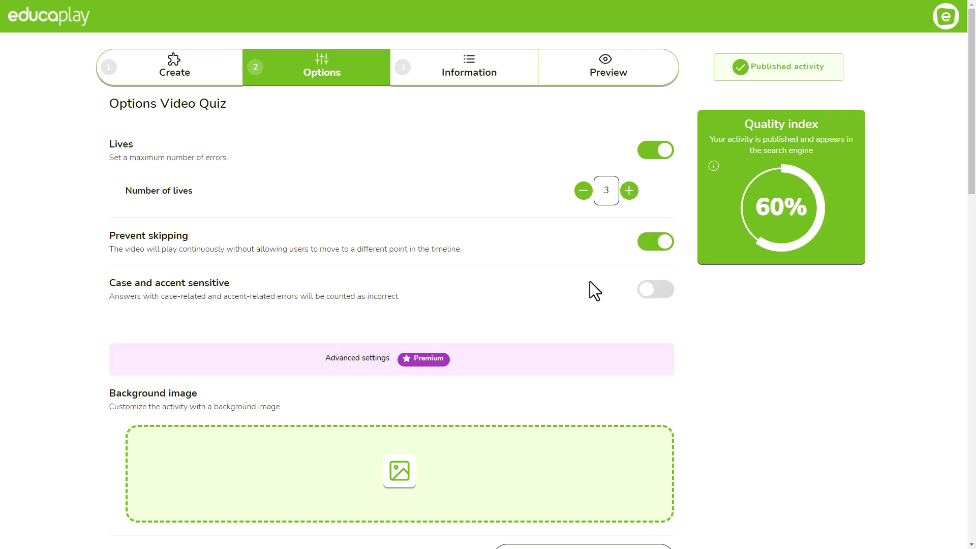
pyautogui.click(661, 290)
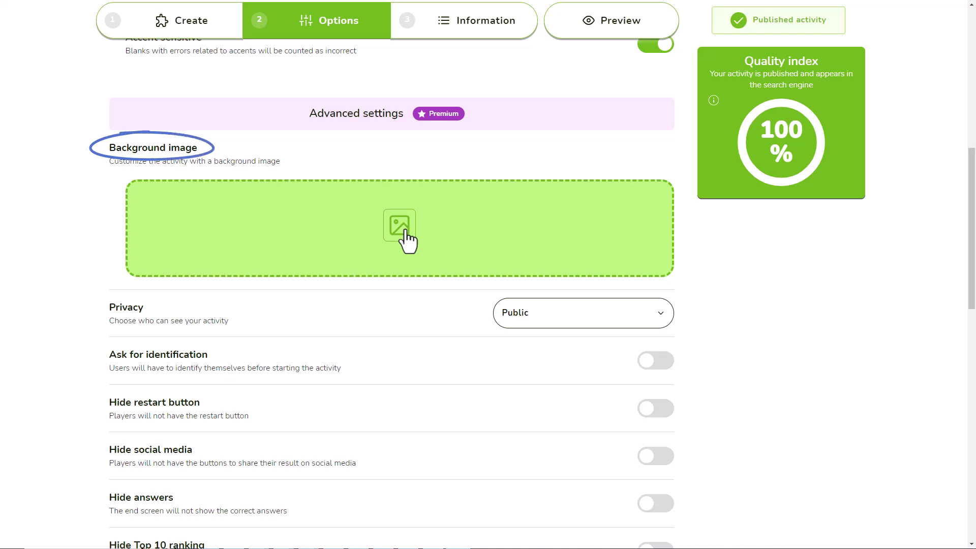
# Step: Add a letter-tiles background image and set privacy to Unlisted
pyautogui.click(405, 231)
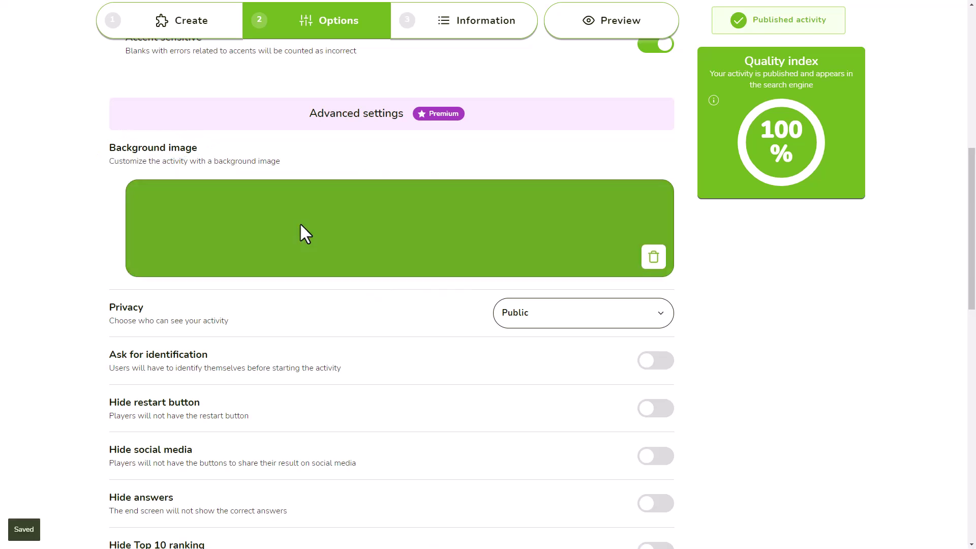
pyautogui.click(656, 325)
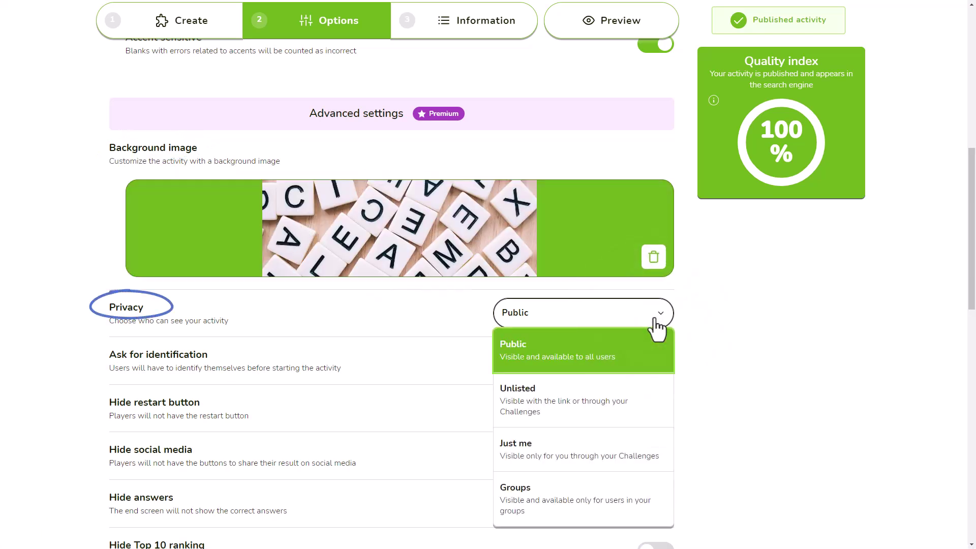
pyautogui.click(601, 406)
pyautogui.scroll(-5, 598, 398)
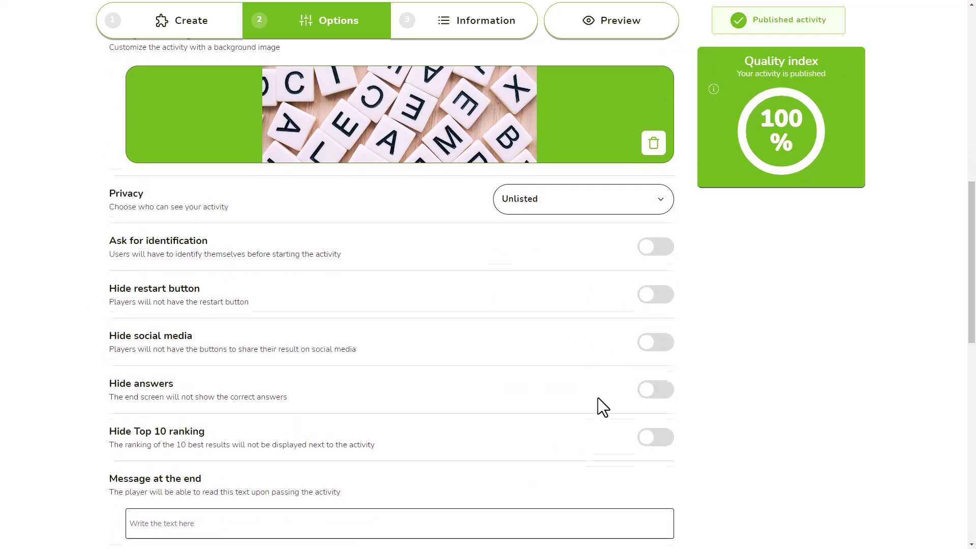
# Step: Paste and save the end-of-activity message with the player code, and enable Hide answers
pyautogui.click(392, 385)
pyautogui.write('The code is 1234')
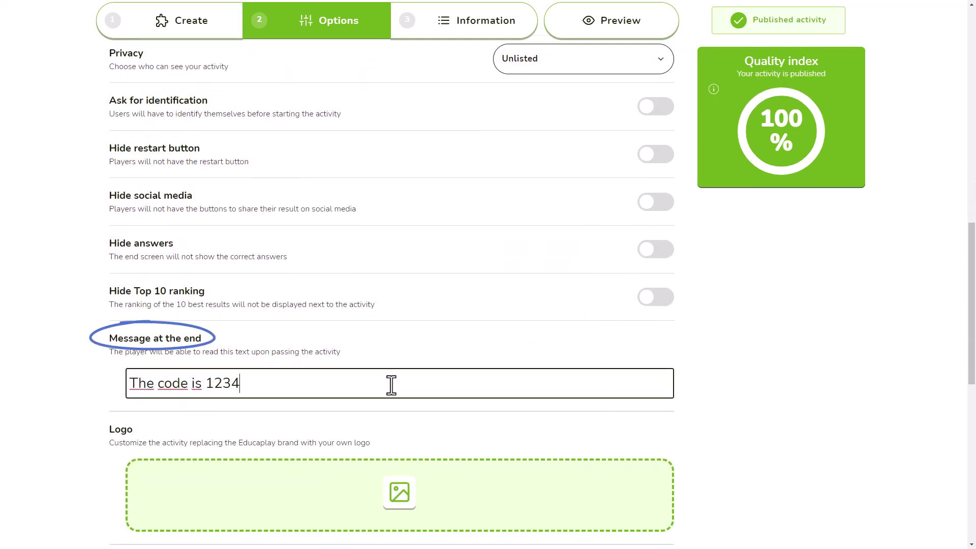
pyautogui.write('.')
pyautogui.click(724, 270)
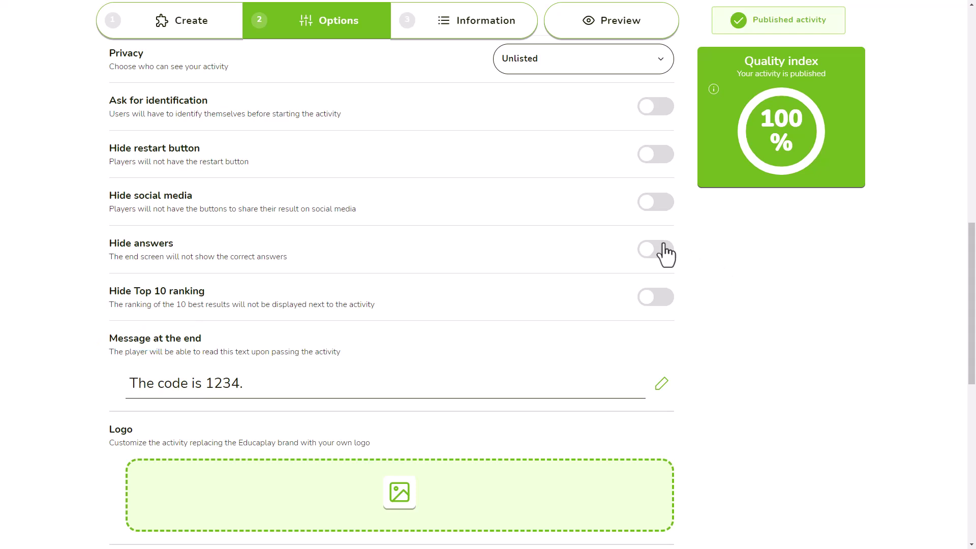
pyautogui.click(660, 250)
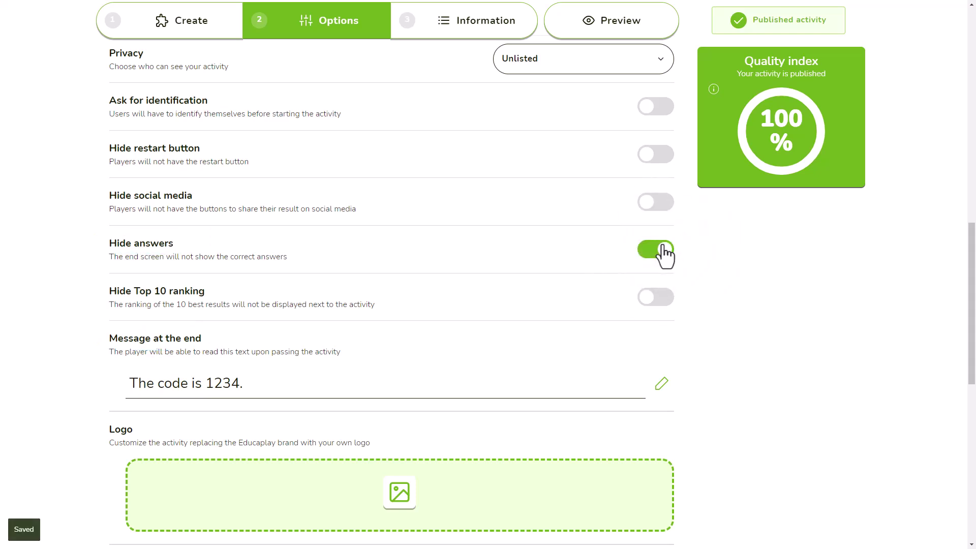
pyautogui.scroll(-3, 480, 308)
pyautogui.scroll(-3, 480, 308)
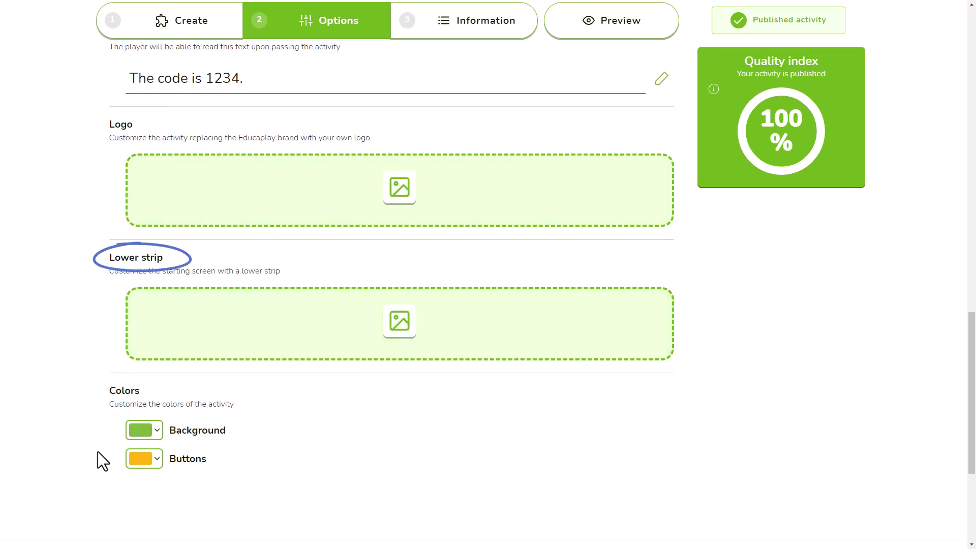
# Step: Keep English and enter title 'Title of your game' and description 'A description of your game'
pyautogui.click(449, 29)
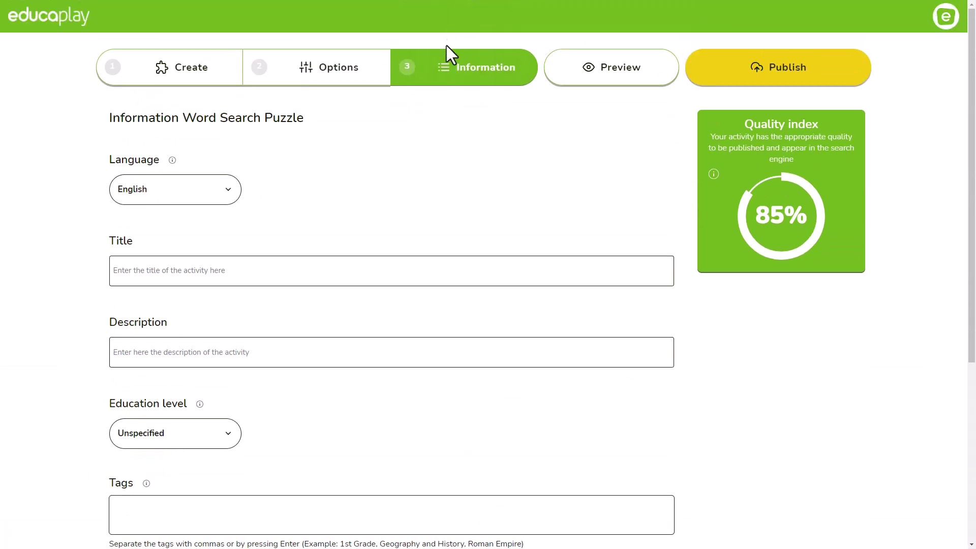
pyautogui.click(218, 197)
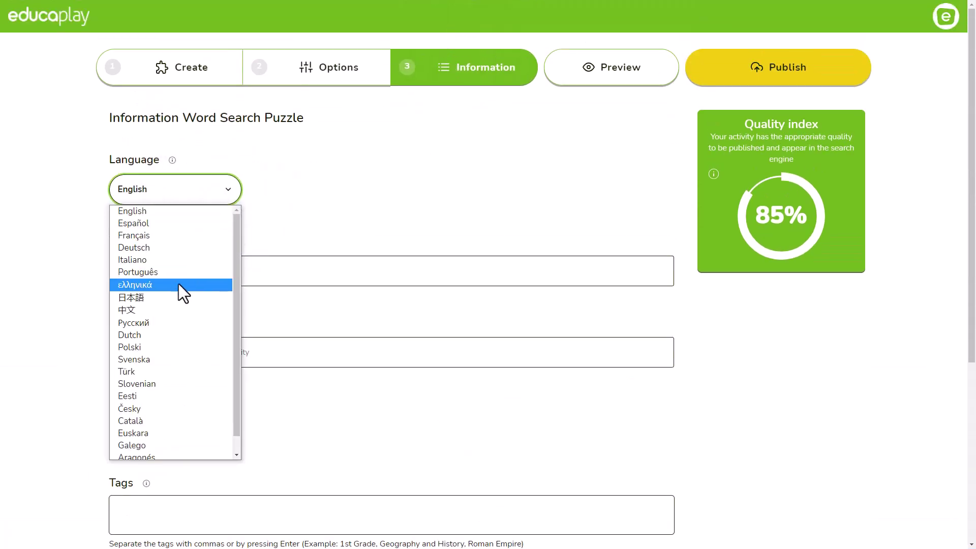
pyautogui.click(188, 215)
pyautogui.click(213, 272)
pyautogui.write('Tit')
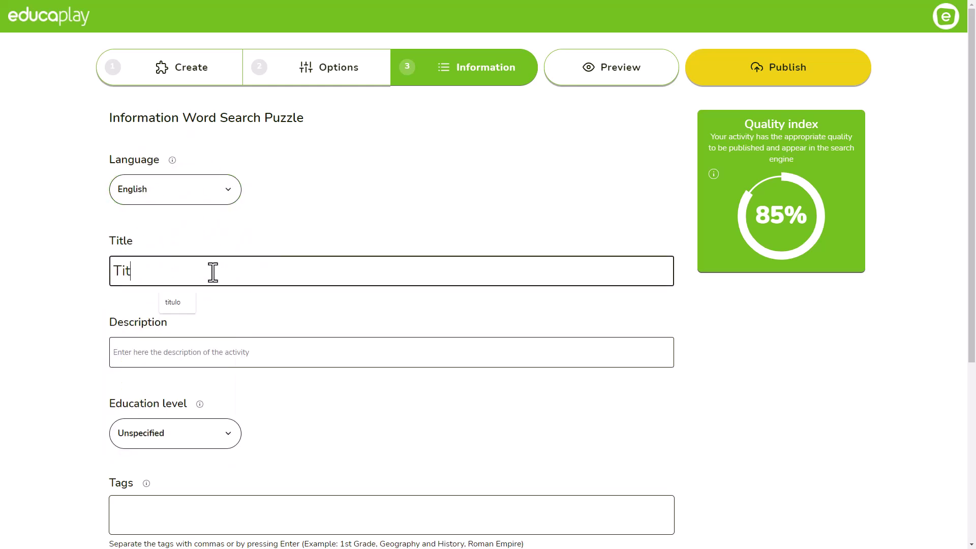
pyautogui.write('le of your game')
pyautogui.press('Tab')
pyautogui.write('A description of your game')
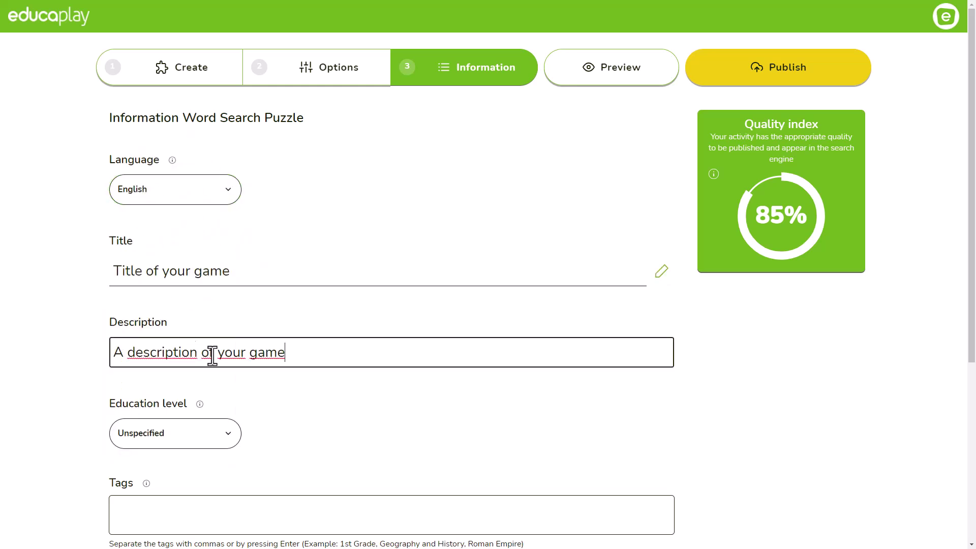
# Step: Set education level to Cultura General and add the tags tag1 and tag2
pyautogui.click(228, 435)
pyautogui.click(148, 265)
pyautogui.scroll(-3, 177, 145)
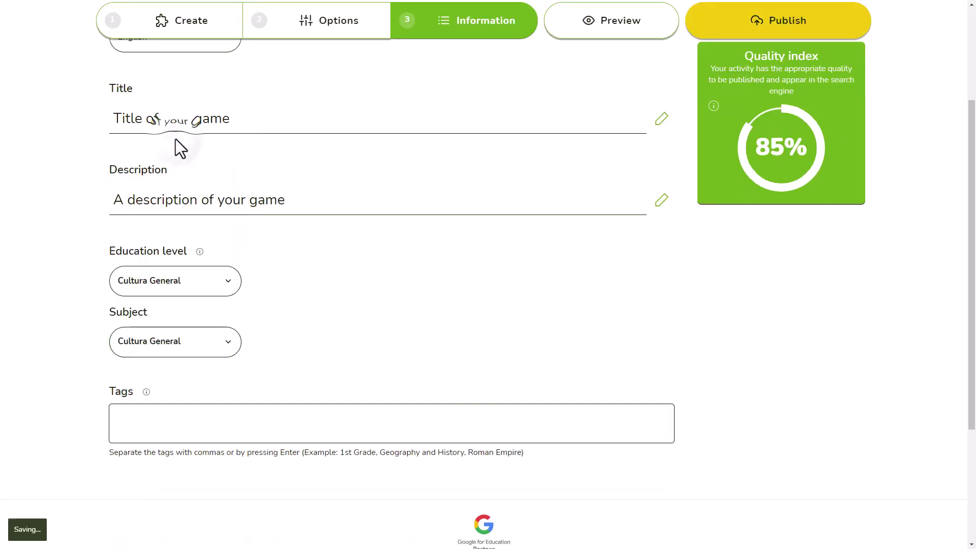
pyautogui.click(328, 488)
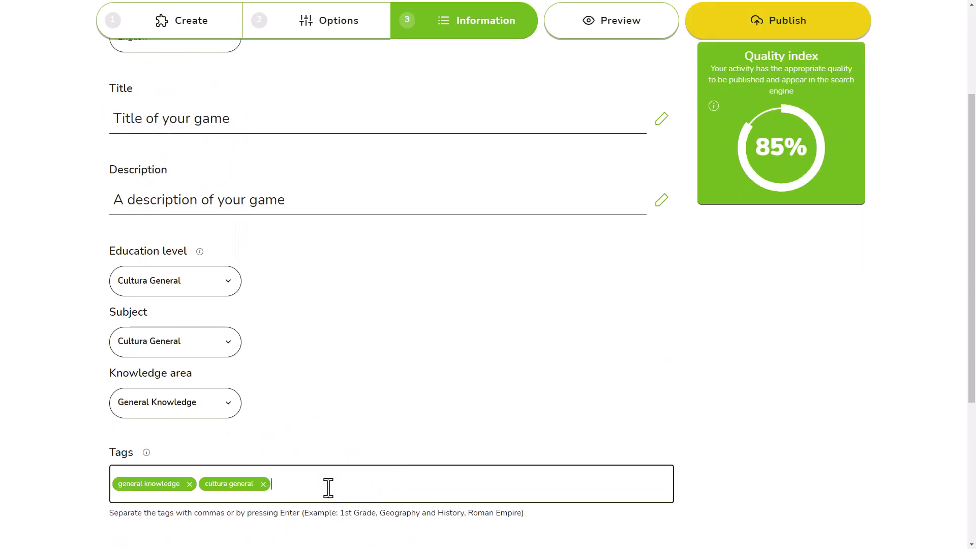
pyautogui.write('tag1')
pyautogui.press('Return')
pyautogui.write('ta')
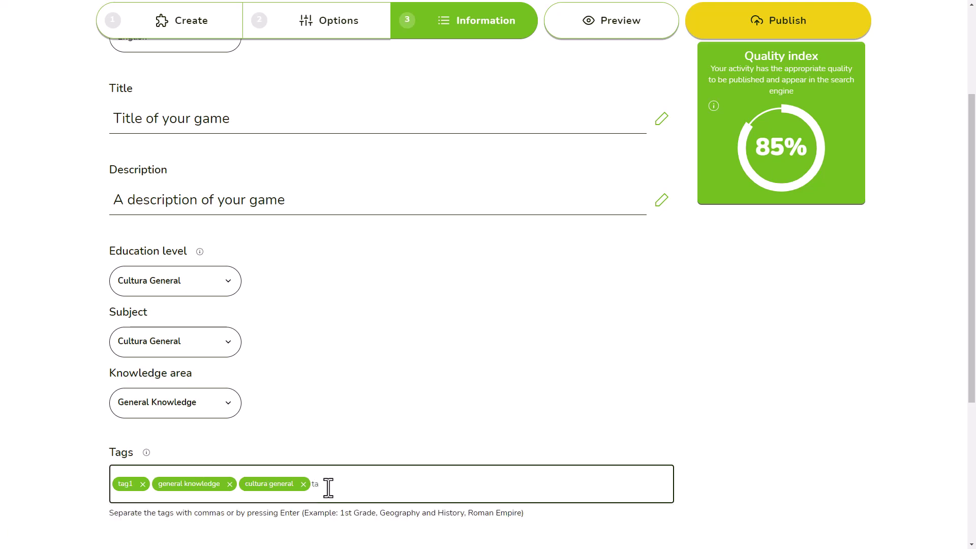
pyautogui.write('g2')
pyautogui.press('Return')
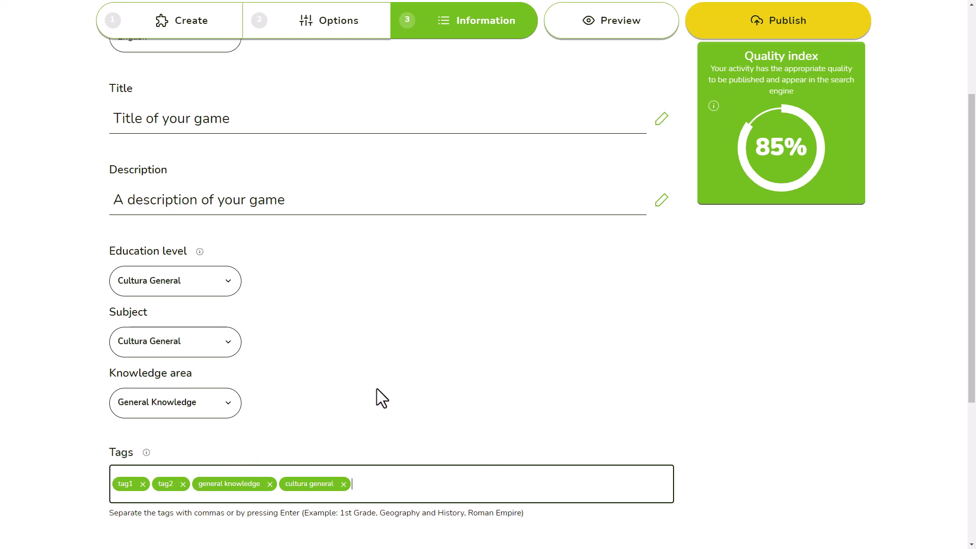
# Step: Publish the activity, copy its share link, and go to My activities from the user avatar
pyautogui.click(781, 34)
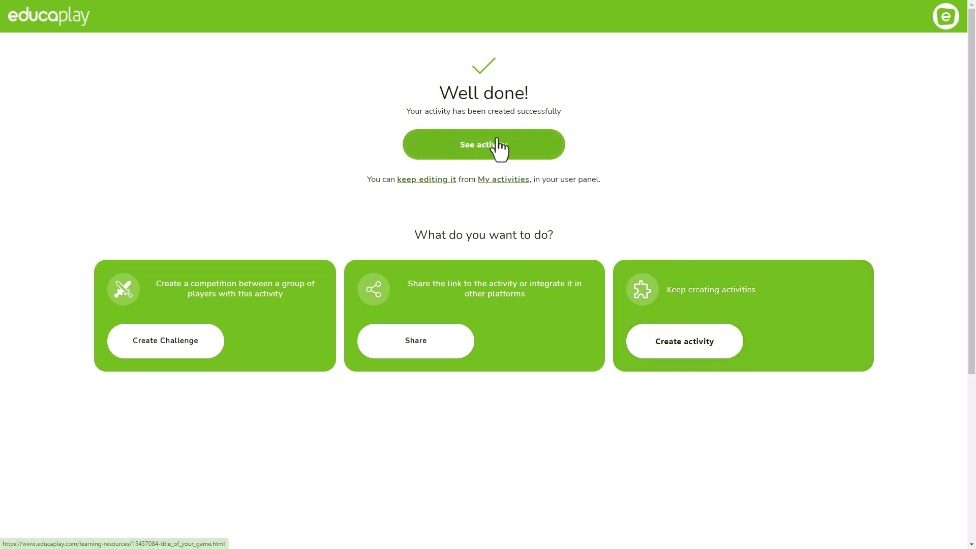
pyautogui.click(423, 351)
pyautogui.click(661, 256)
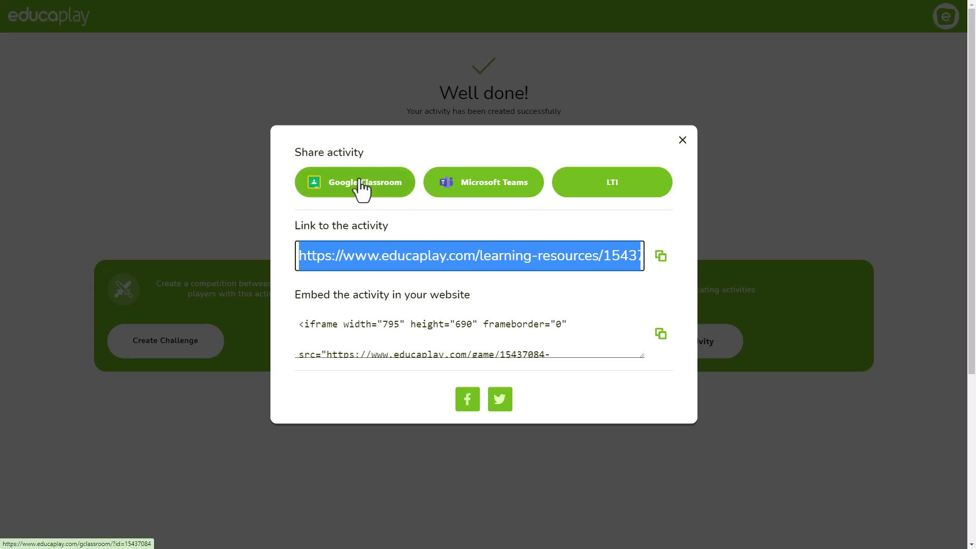
pyautogui.press('Escape')
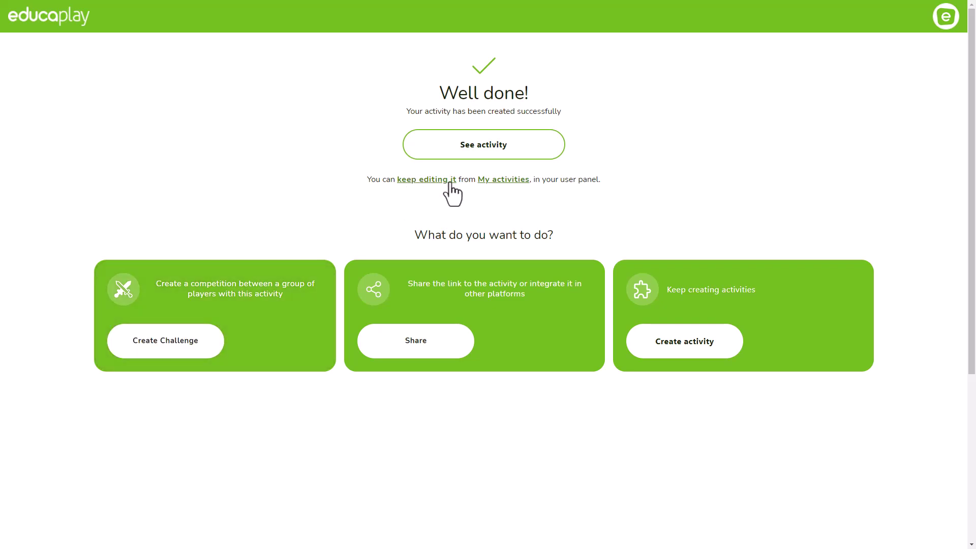
pyautogui.click(943, 16)
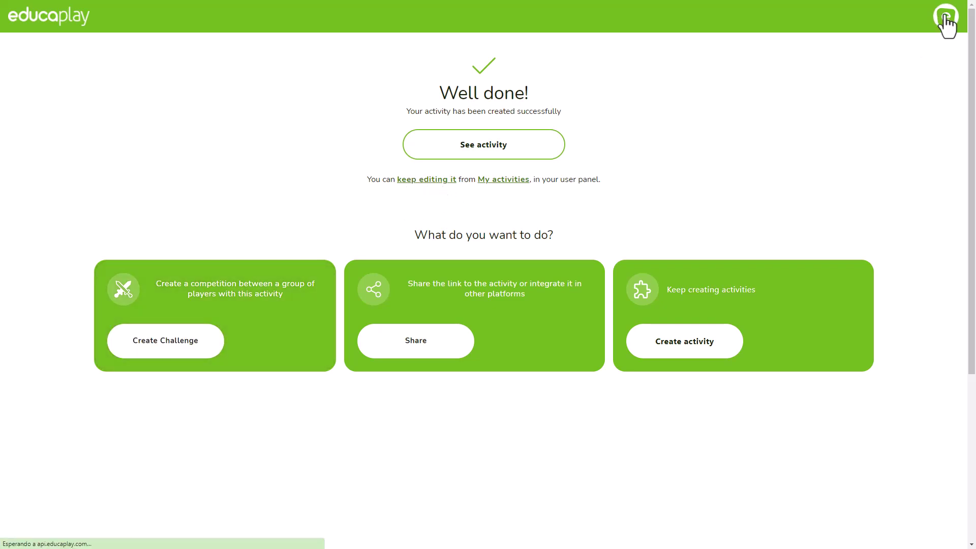